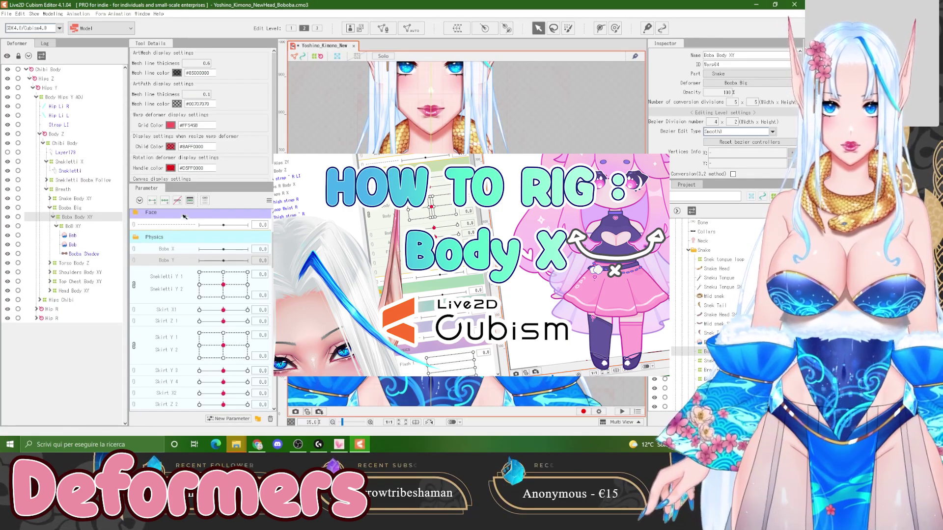
# Preview the Boba Body XY deformer's Body X and Body Y motion with only its keyed parameters shown
pyautogui.click(205, 201)
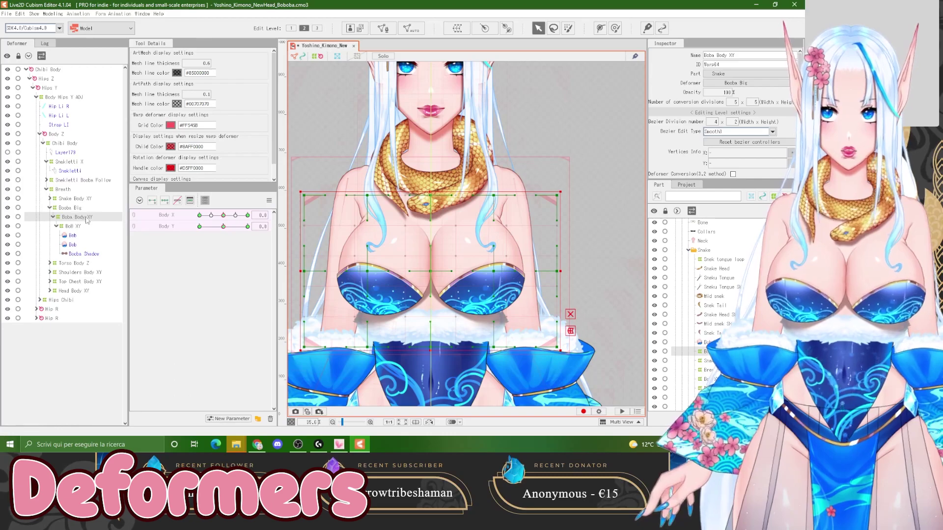
pyautogui.moveTo(222, 216); pyautogui.dragTo(244, 227)
pyautogui.rightClick(221, 217)
pyautogui.rightClick(221, 228)
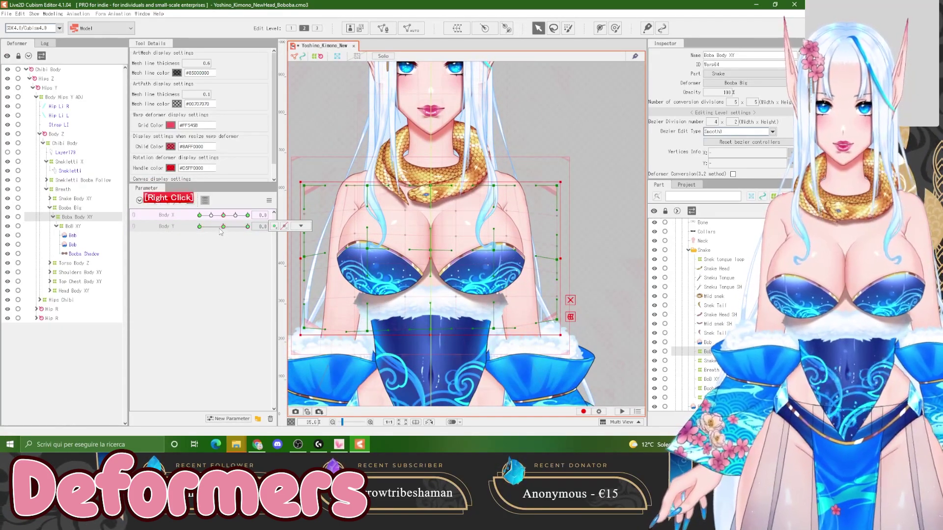
pyautogui.click(205, 202)
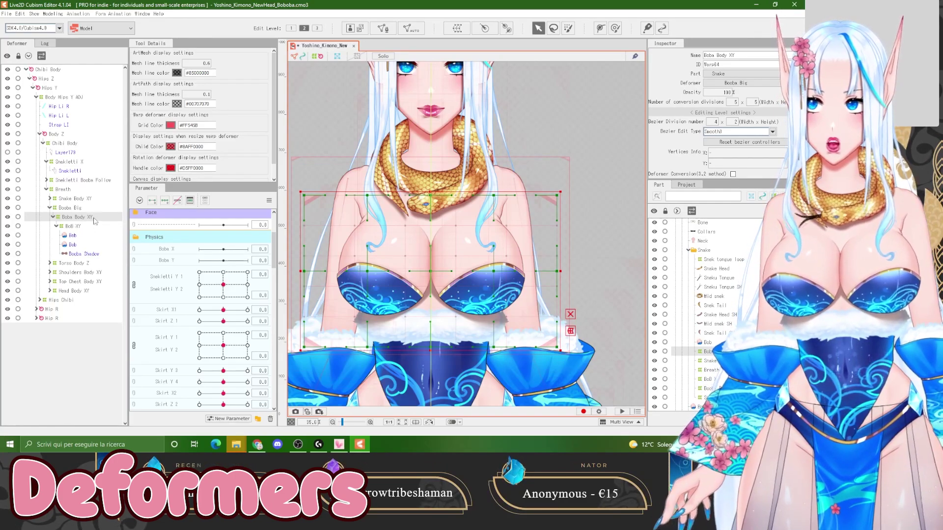
# Add three keys on the Boba X parameter to the BoB XY warp deformer and set Boba X to -1.0
pyautogui.click(74, 226)
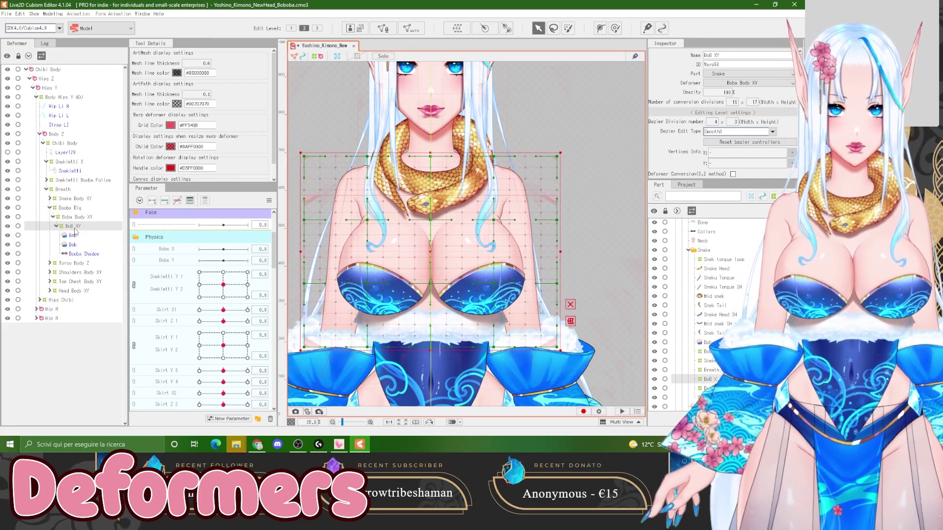
pyautogui.click(136, 248)
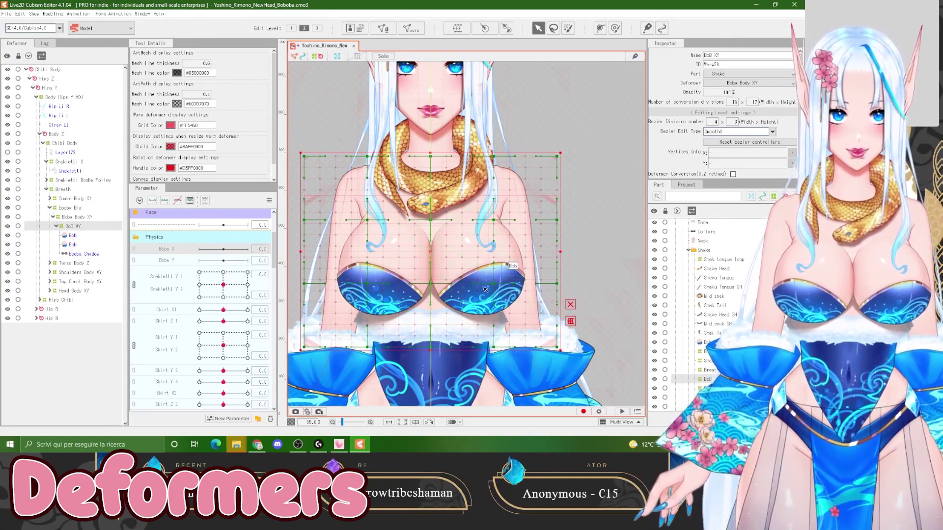
pyautogui.moveTo(712, 122); pyautogui.dragTo(712, 123)
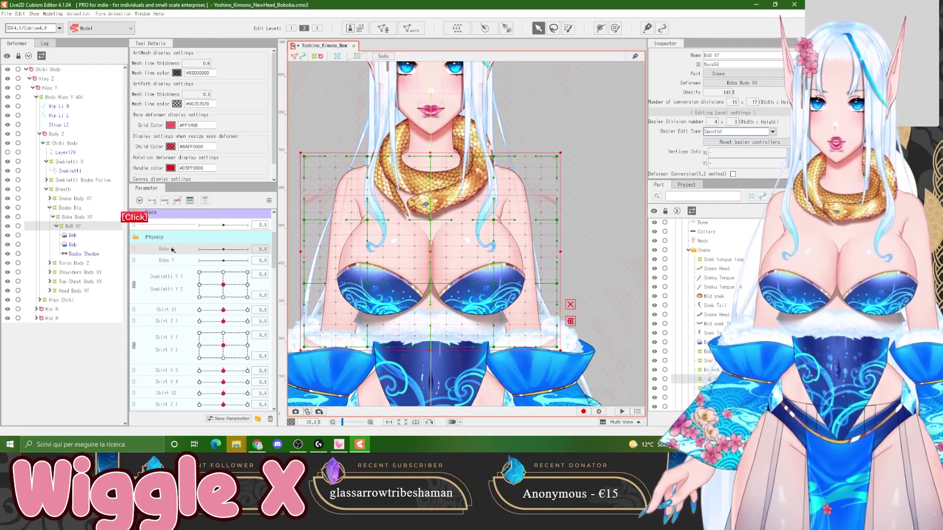
pyautogui.click(166, 205)
pyautogui.moveTo(223, 250); pyautogui.dragTo(186, 250)
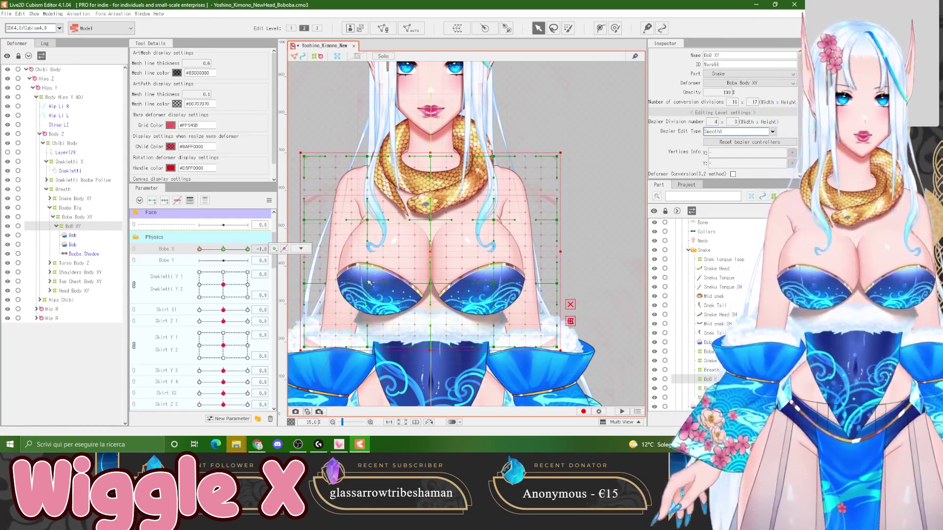
# Shift the BoB XY deformer's chest area and lower row of control points leftward for the -1.0 pose of Boba X
pyautogui.moveTo(368, 285); pyautogui.dragTo(349, 284)
pyautogui.moveTo(482, 291); pyautogui.dragTo(414, 287)
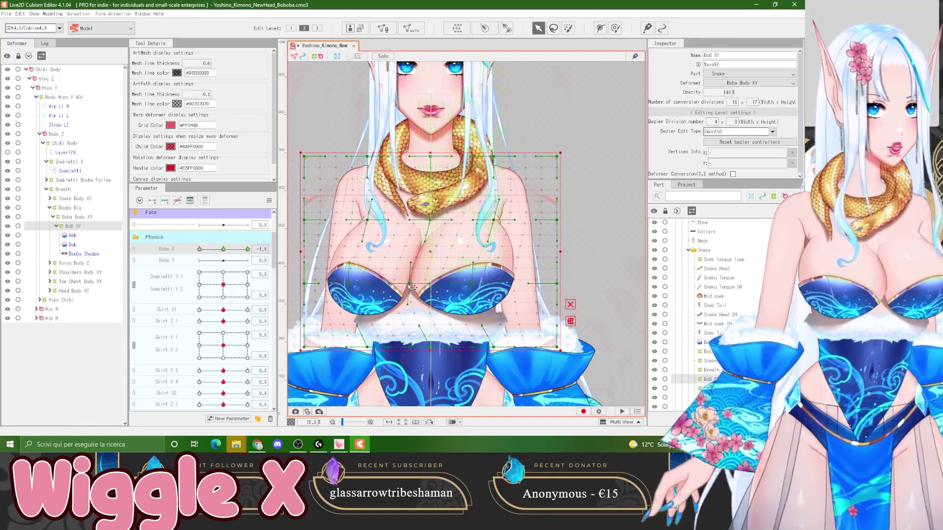
pyautogui.scroll(2, 369, 267)
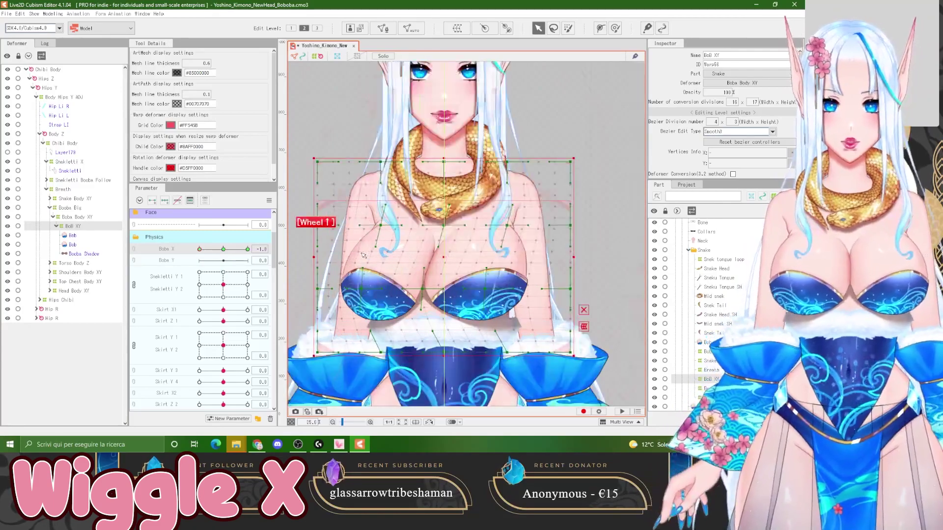
pyautogui.moveTo(323, 292); pyautogui.dragTo(307, 289)
pyautogui.moveTo(317, 352); pyautogui.dragTo(313, 352)
pyautogui.moveTo(380, 352); pyautogui.dragTo(372, 353)
pyautogui.moveTo(444, 352); pyautogui.dragTo(427, 352)
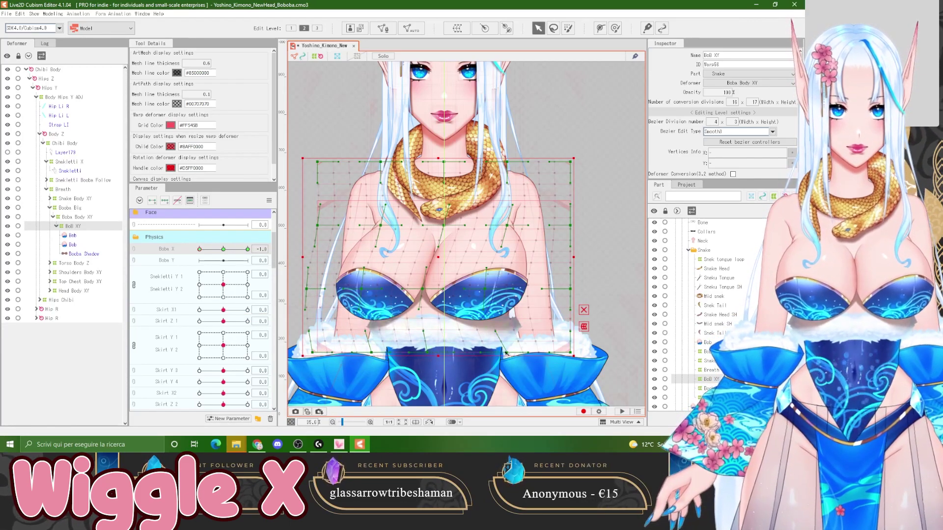
pyautogui.moveTo(507, 352); pyautogui.dragTo(487, 352)
# Refine the -1.0 pose by nudging the BoB XY deformer's middle, outer and upper control points and curve handles slightly leftward
pyautogui.moveTo(423, 289); pyautogui.dragTo(420, 289)
pyautogui.moveTo(484, 289); pyautogui.dragTo(482, 288)
pyautogui.moveTo(570, 289); pyautogui.dragTo(564, 289)
pyautogui.moveTo(570, 352); pyautogui.dragTo(563, 352)
pyautogui.moveTo(317, 225); pyautogui.dragTo(310, 225)
pyautogui.moveTo(307, 289); pyautogui.dragTo(304, 289)
pyautogui.moveTo(381, 225); pyautogui.dragTo(377, 226)
pyautogui.moveTo(444, 225); pyautogui.dragTo(439, 225)
pyautogui.moveTo(420, 289); pyautogui.dragTo(419, 268)
pyautogui.moveTo(373, 246); pyautogui.dragTo(368, 247)
pyautogui.moveTo(502, 246); pyautogui.dragTo(490, 246)
pyautogui.moveTo(487, 268); pyautogui.dragTo(482, 268)
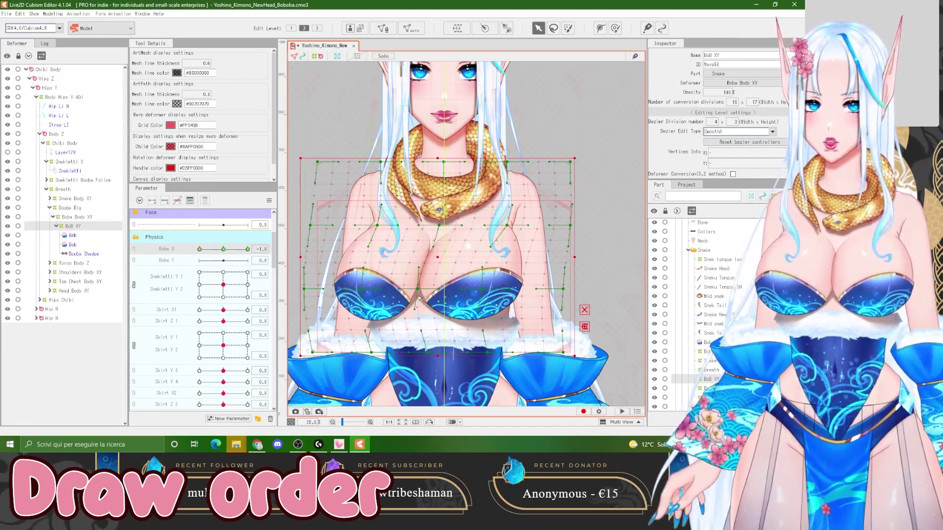
pyautogui.scroll(3, 423, 295)
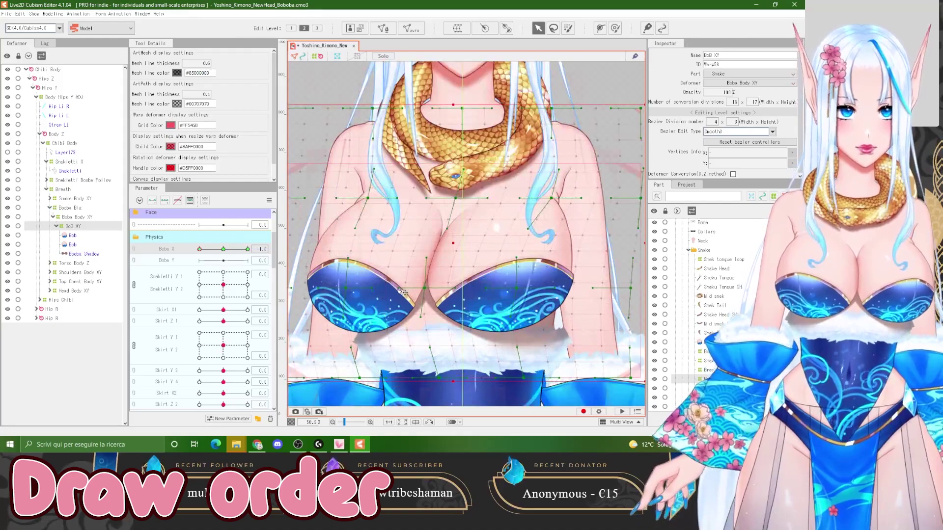
pyautogui.scroll(-3, 405, 293)
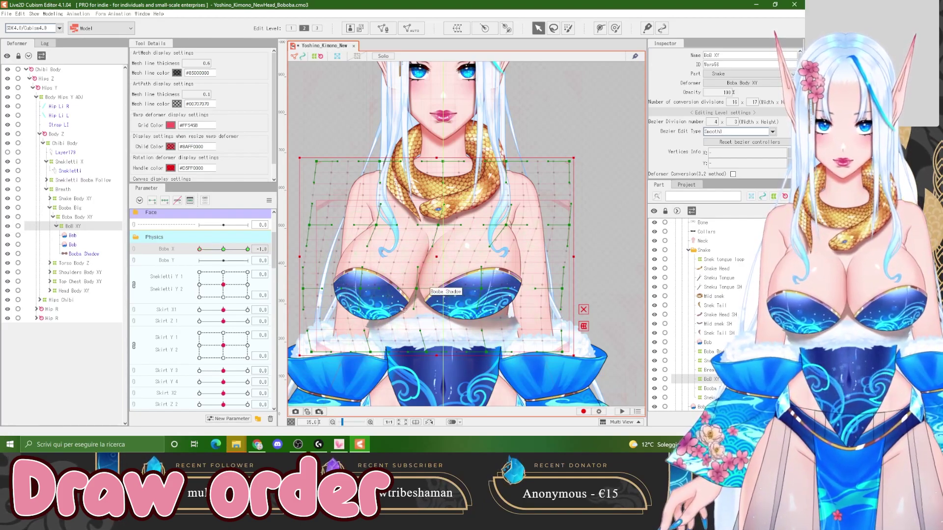
# Check the two Bob meshes and their overlap by moving Boba X between -1.0 and 0
pyautogui.click(81, 240)
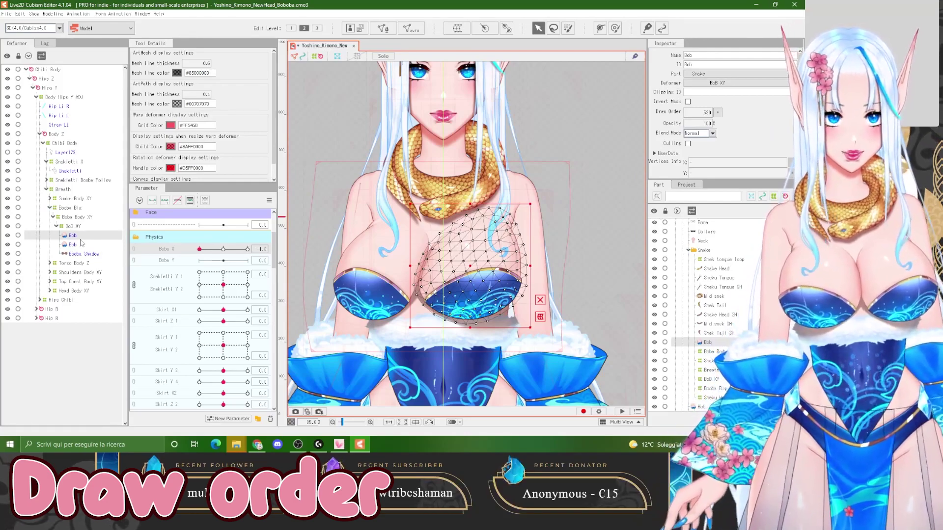
pyautogui.click(81, 244)
pyautogui.rightClick(225, 251)
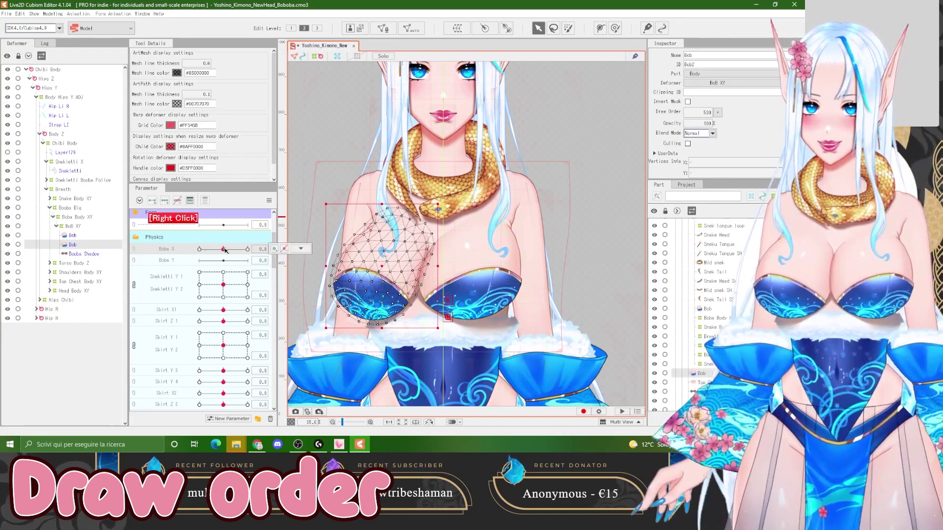
pyautogui.moveTo(224, 250); pyautogui.dragTo(189, 251)
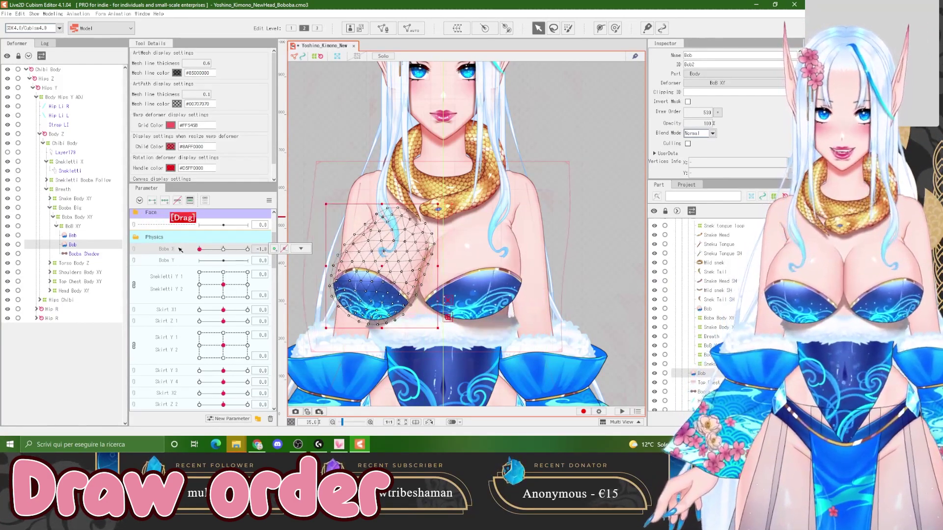
pyautogui.rightClick(219, 254)
pyautogui.rightClick(223, 250)
pyautogui.rightClick(224, 250)
pyautogui.scroll(3, 516, 174)
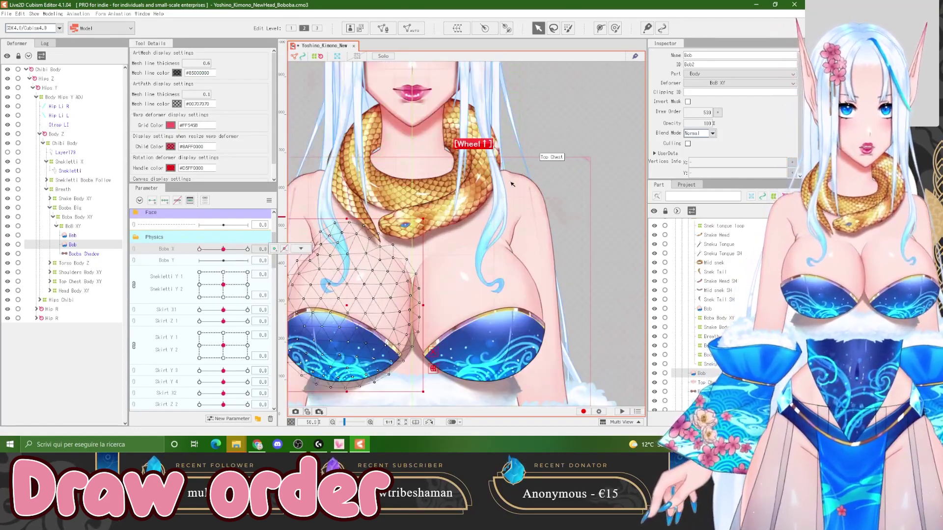
pyautogui.scroll(-4, 513, 184)
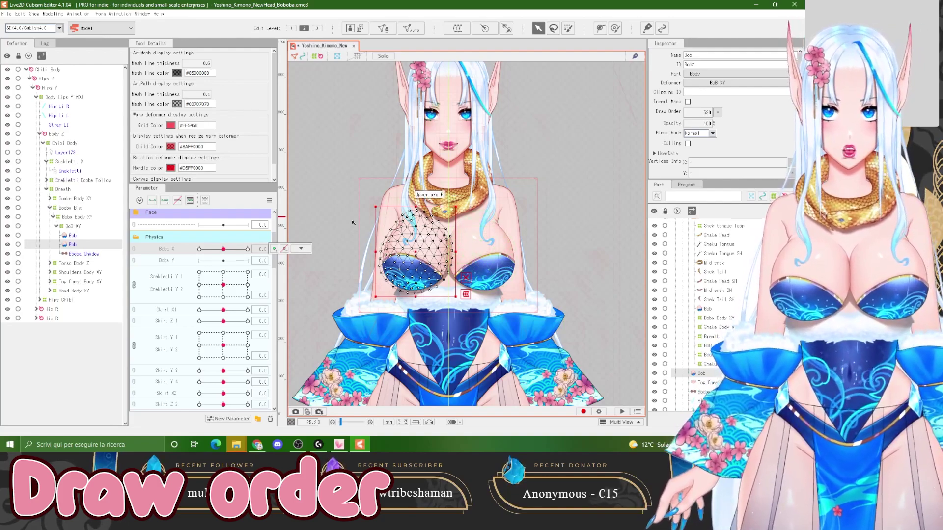
pyautogui.click(269, 200)
pyautogui.click(582, 227)
pyautogui.scroll(-3, 494, 320)
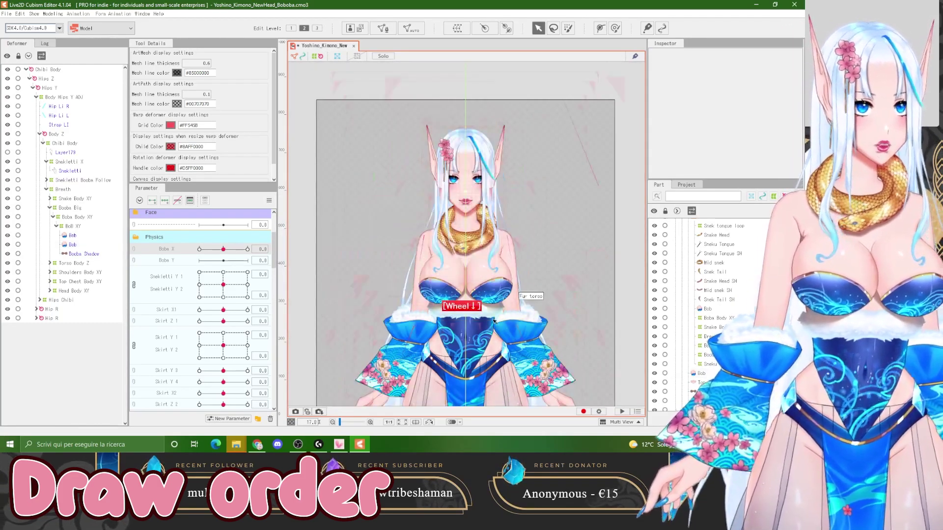
pyautogui.scroll(1, 476, 209)
pyautogui.scroll(-1, 379, 242)
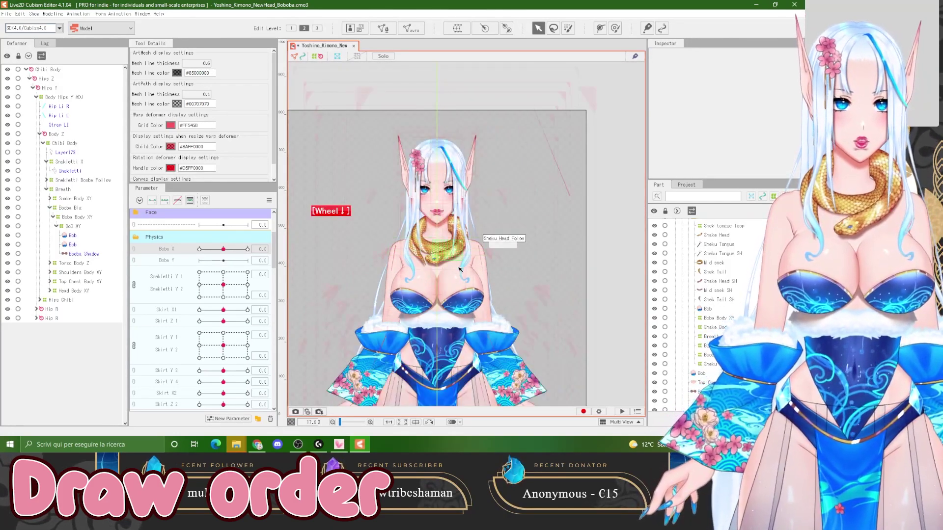
pyautogui.scroll(1, 462, 268)
# Select both Bob meshes and overwrite their draw order across the Body X keys using Multiple Keys Editing
pyautogui.click(412, 303)
pyautogui.scroll(-1, 741, 334)
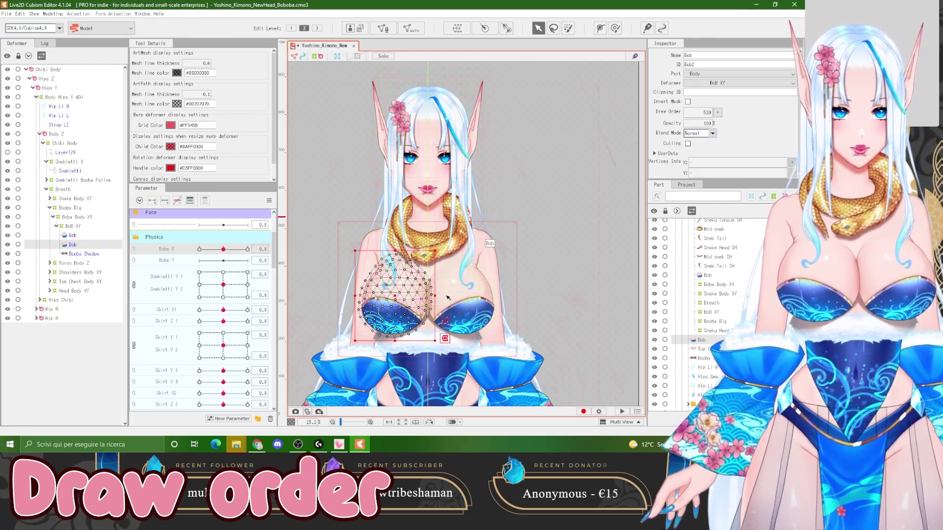
pyautogui.scroll(-1, 516, 256)
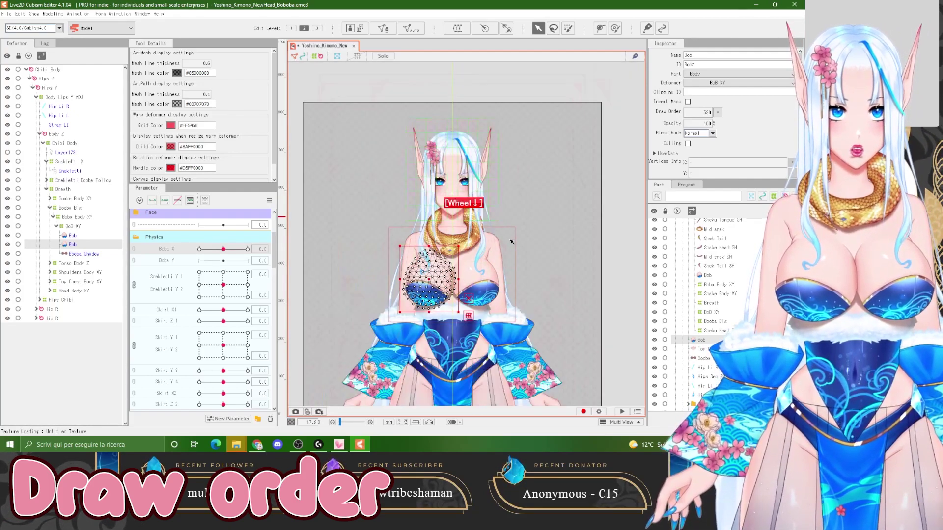
pyautogui.scroll(2, 478, 281)
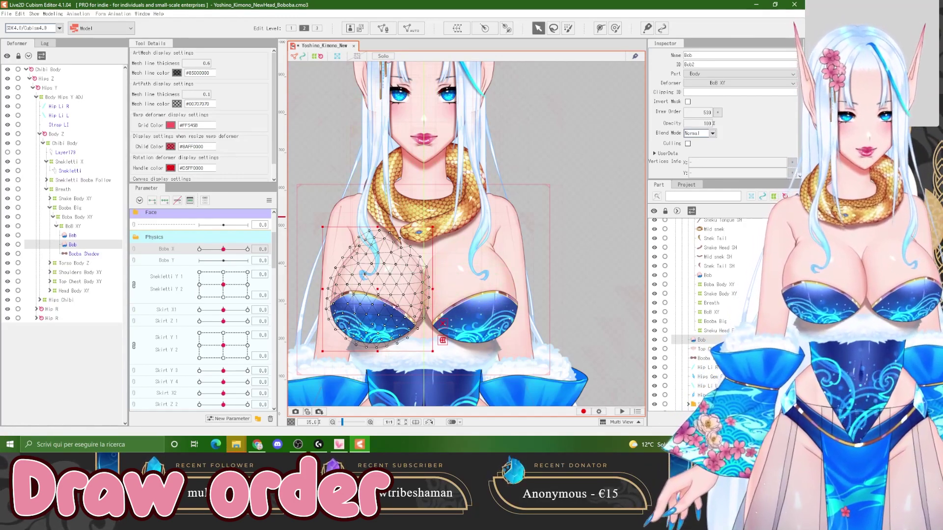
pyautogui.keyDown('ctrl'); pyautogui.click(78, 236); pyautogui.keyUp('ctrl')
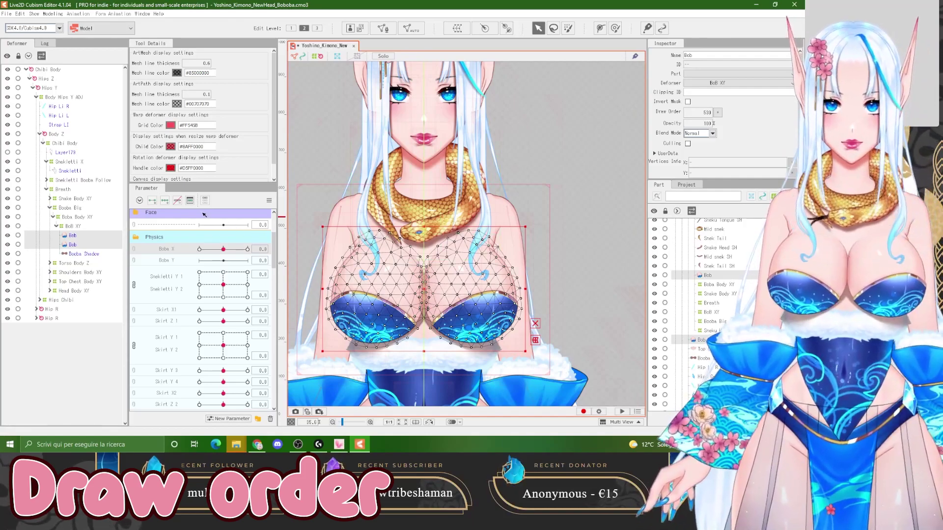
pyautogui.click(269, 200)
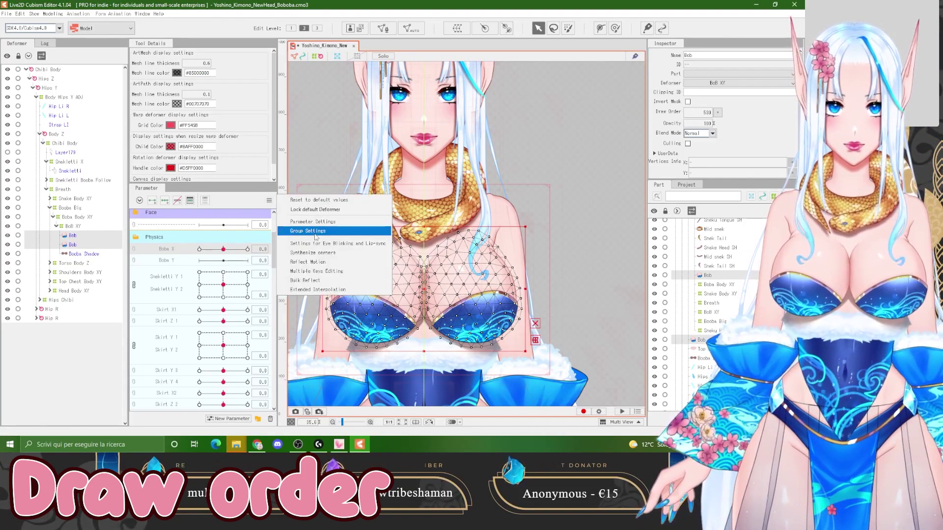
pyautogui.click(328, 274)
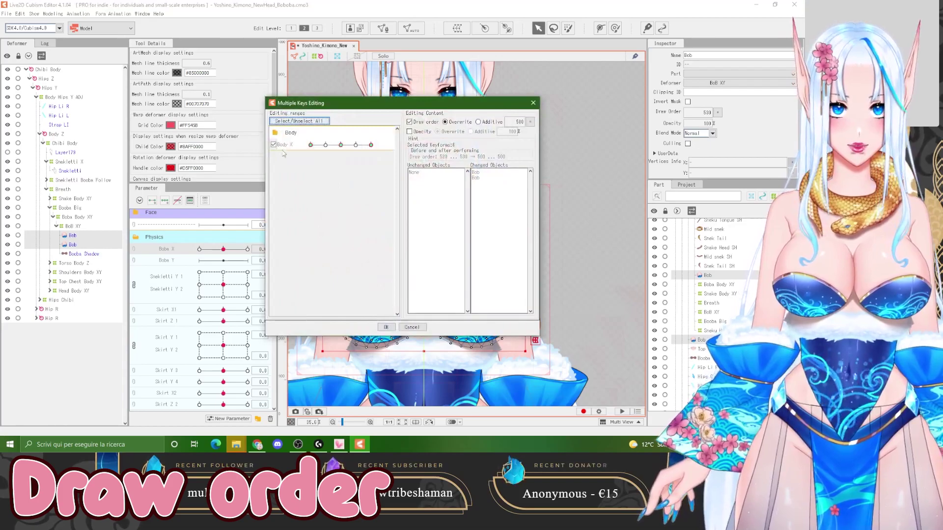
pyautogui.moveTo(383, 103); pyautogui.dragTo(473, 59)
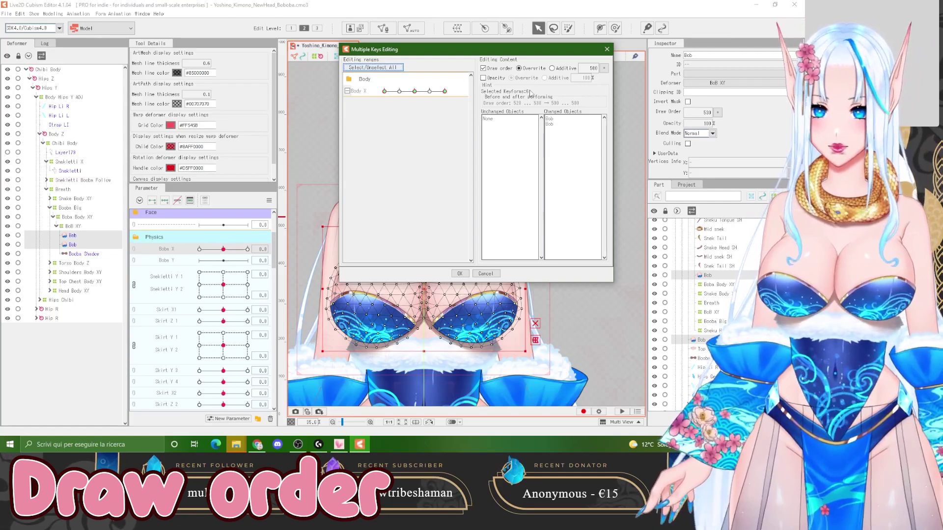
pyautogui.doubleClick(592, 69)
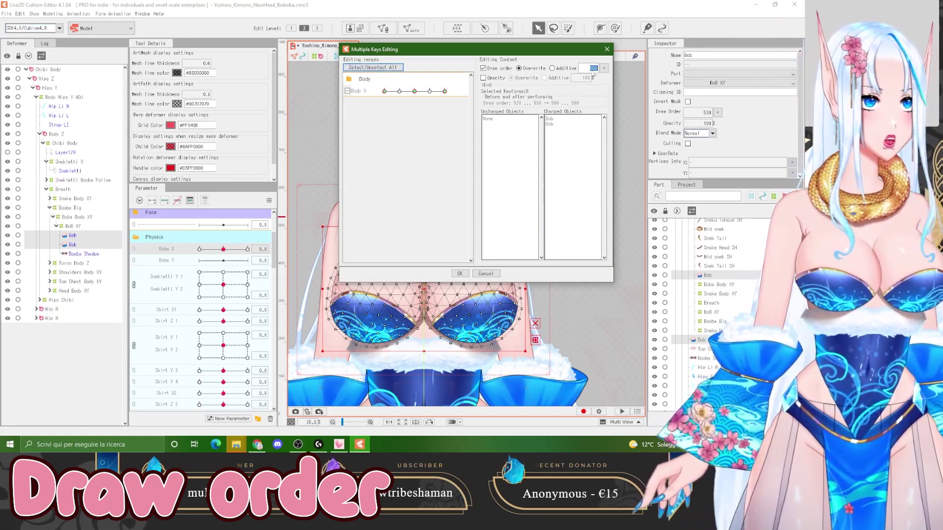
pyautogui.write('5')
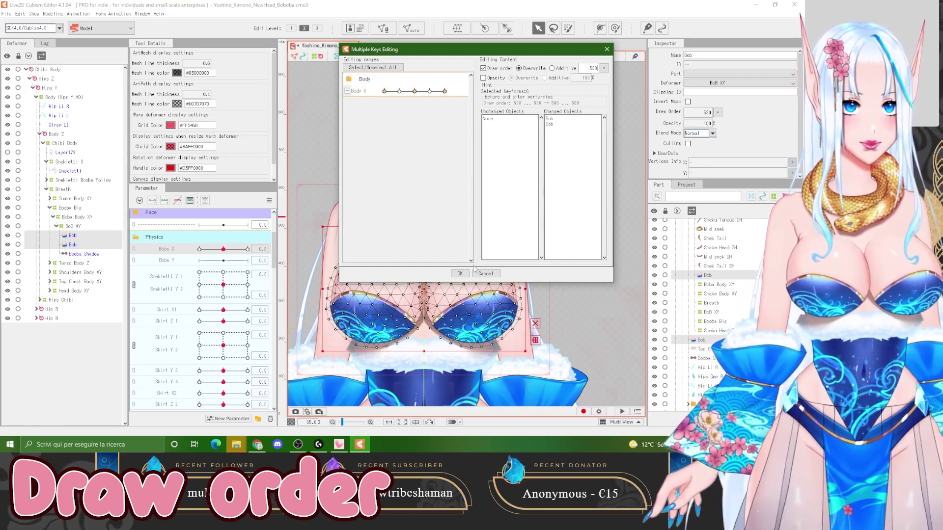
pyautogui.click(460, 273)
# Try selecting all of the snake's head, middle, tail, tongue and shadow meshes together
pyautogui.click(386, 211)
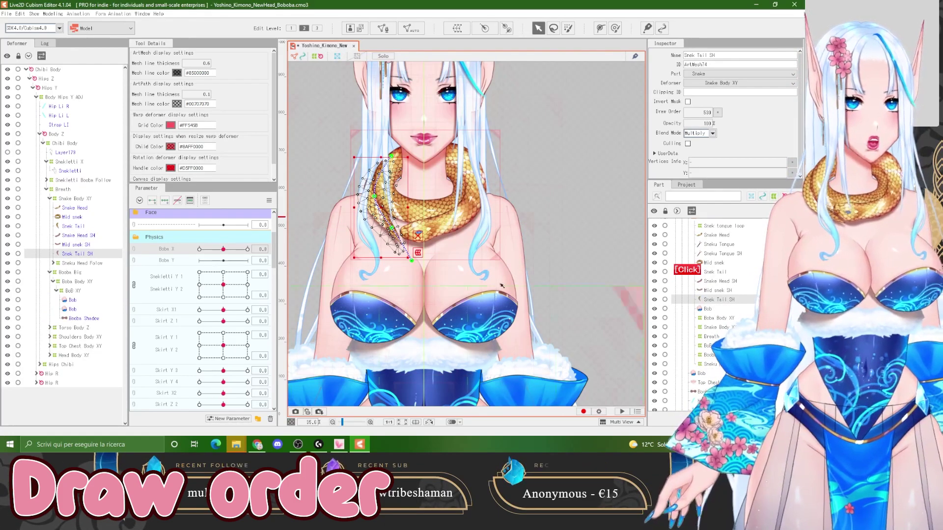
pyautogui.scroll(3, 718, 368)
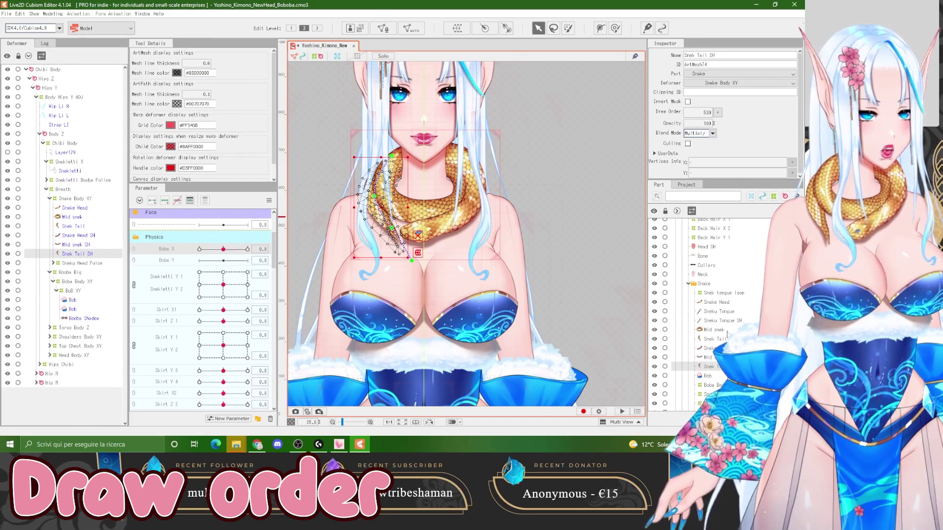
pyautogui.moveTo(713, 363); pyautogui.dragTo(714, 302)
pyautogui.scroll(6, 707, 302)
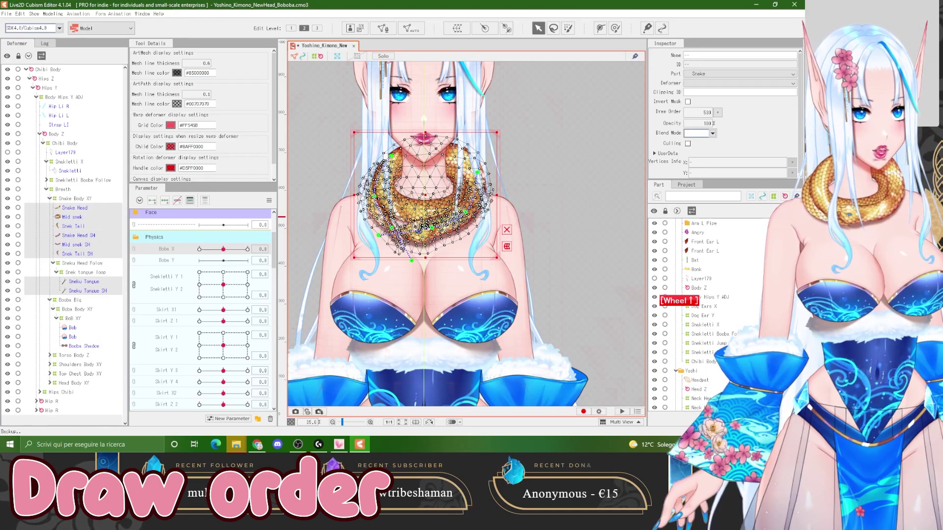
pyautogui.scroll(4, 707, 284)
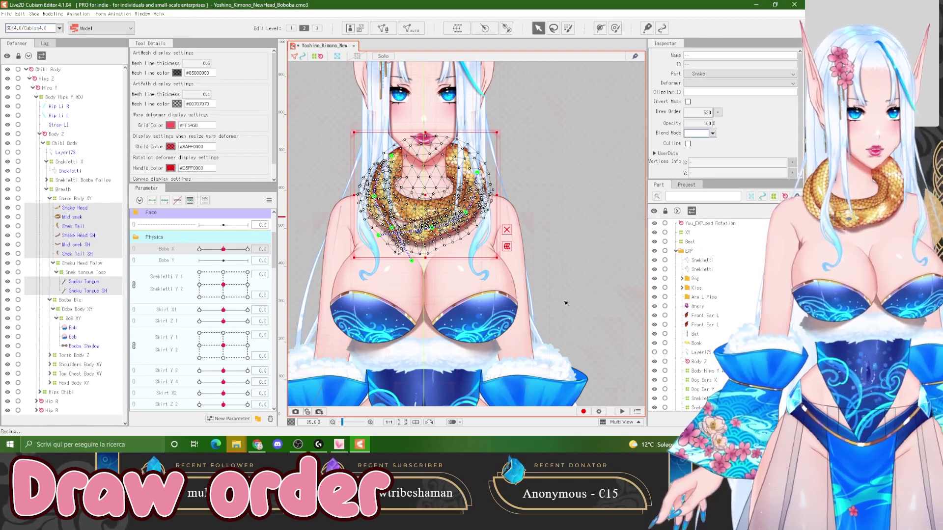
pyautogui.click(574, 305)
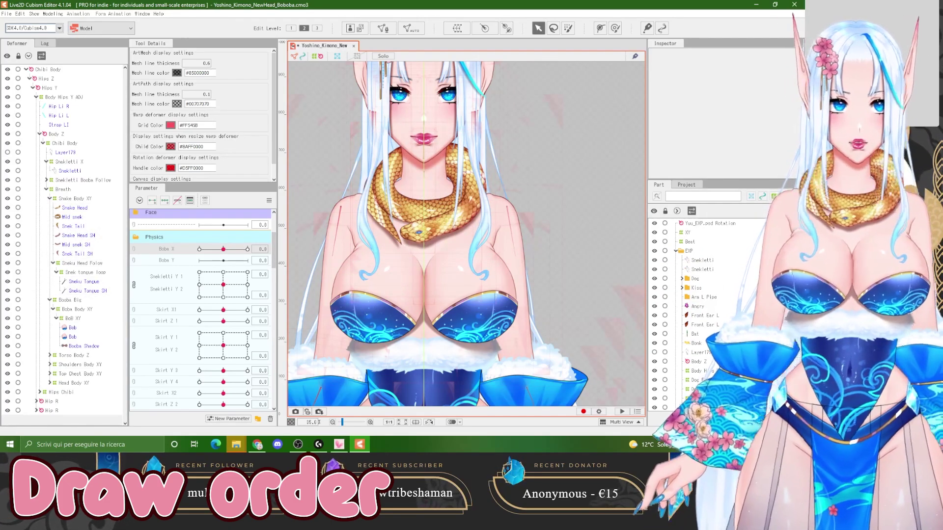
# Try overwriting the draw order of the head shadow, bone, collar, neck and snake meshes using Multiple Keys Editing
pyautogui.hotkey('ctrl', 'z')
pyautogui.click(269, 201)
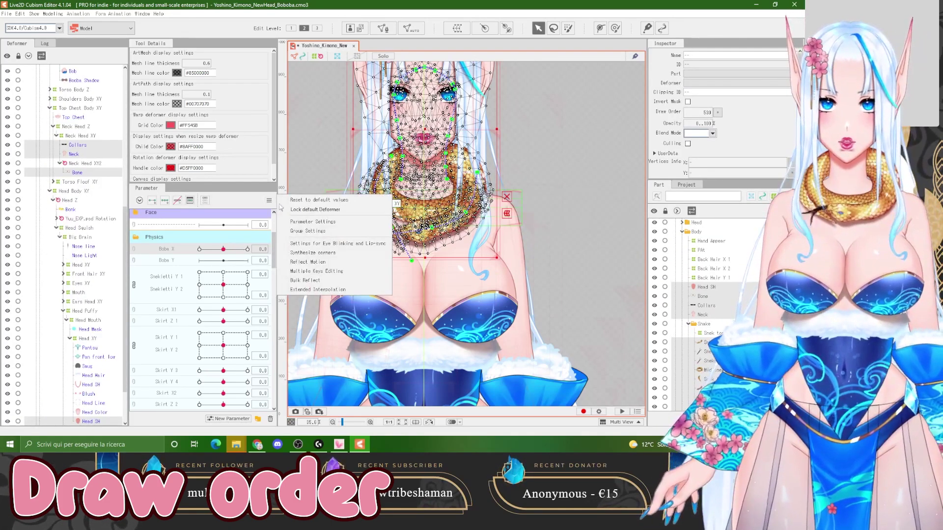
pyautogui.click(336, 271)
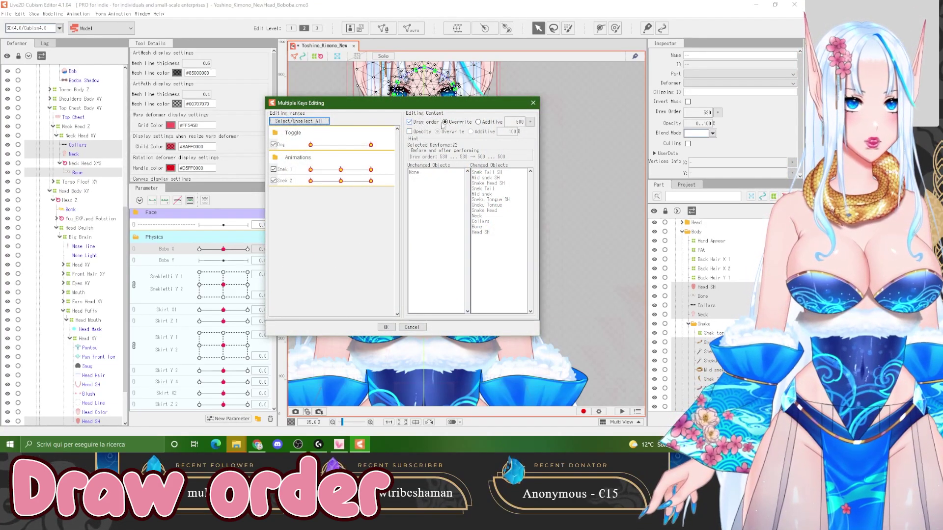
pyautogui.doubleClick(518, 122)
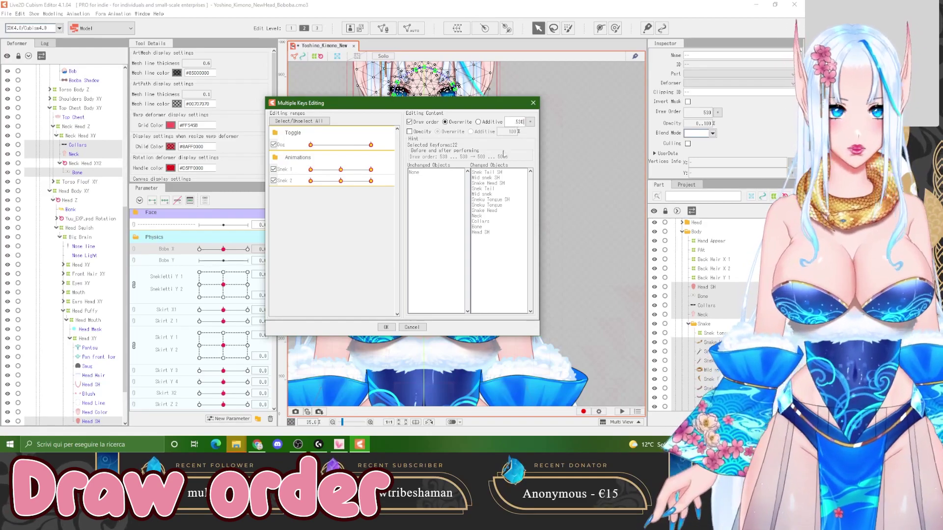
pyautogui.press('Return')
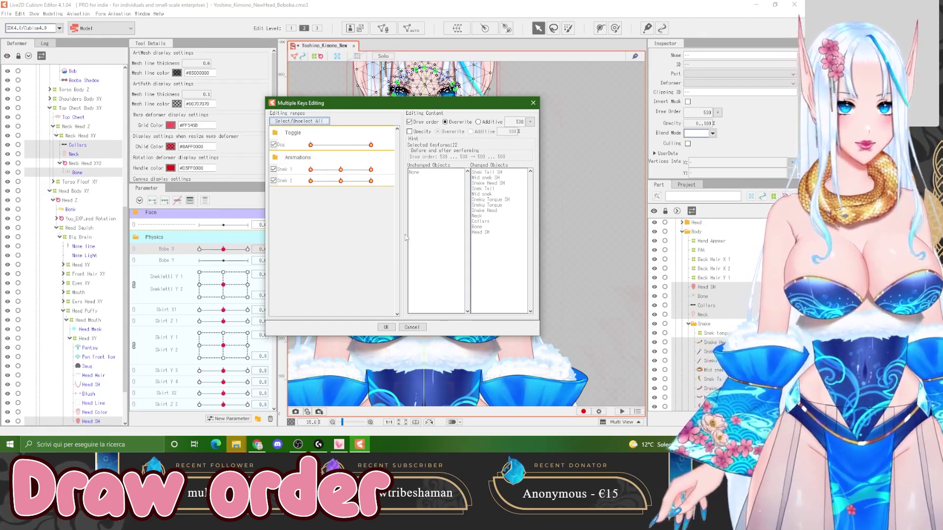
pyautogui.click(412, 328)
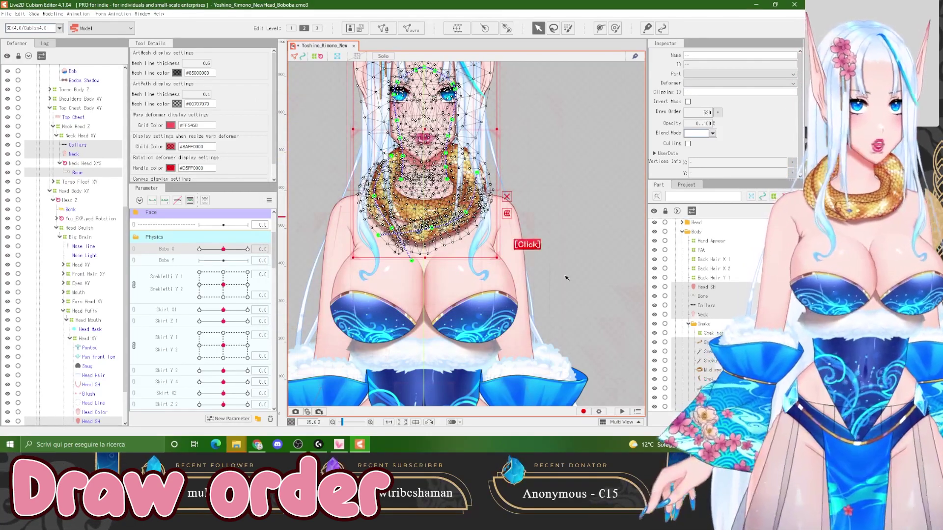
# Expand the Mouth deformer under Big Brain and inspect its Kiss mesh
pyautogui.scroll(-2, 511, 297)
pyautogui.scroll(7, 487, 169)
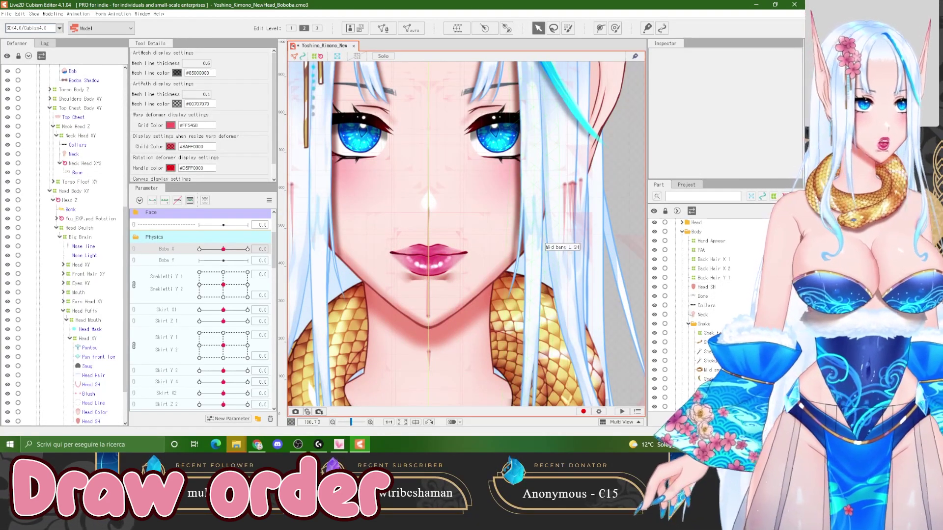
pyautogui.scroll(5, 687, 294)
pyautogui.scroll(5, 685, 294)
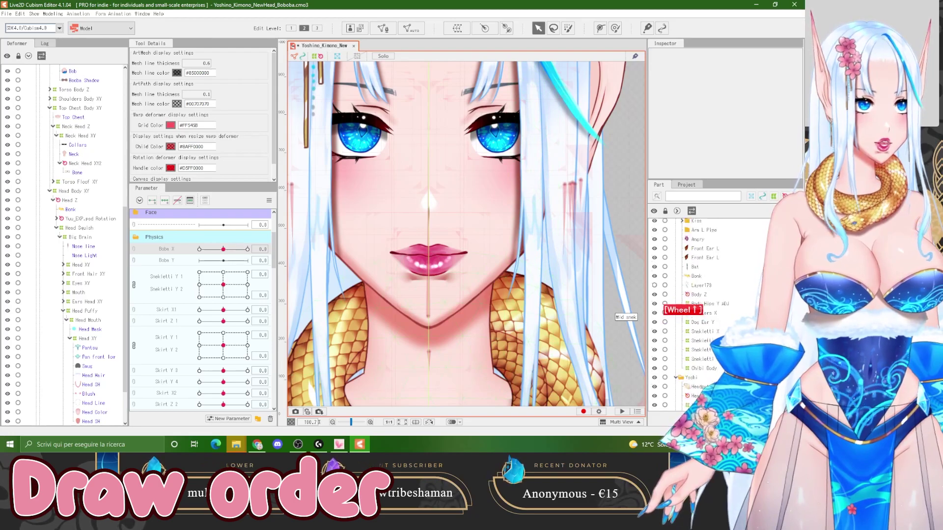
pyautogui.scroll(-2, 61, 334)
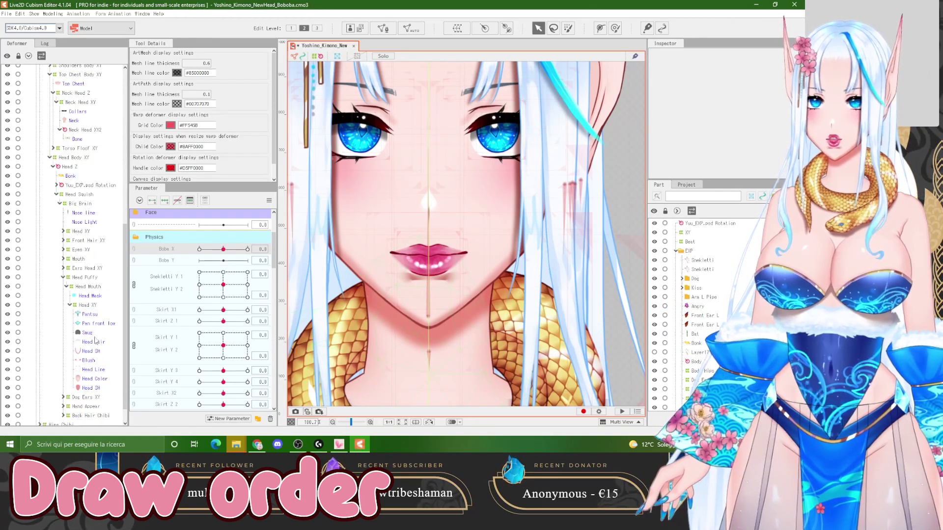
pyautogui.click(79, 260)
pyautogui.click(63, 259)
pyautogui.click(69, 278)
pyautogui.click(81, 305)
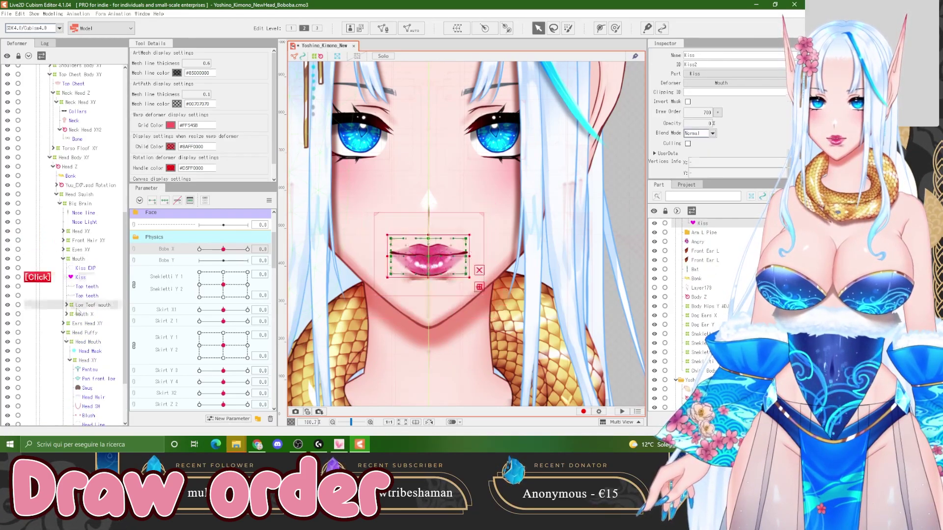
# Inspect the lower teeth and tongue meshes nested in the Low Mouth Head XY and Tongue Mouth X deformers
pyautogui.click(66, 305)
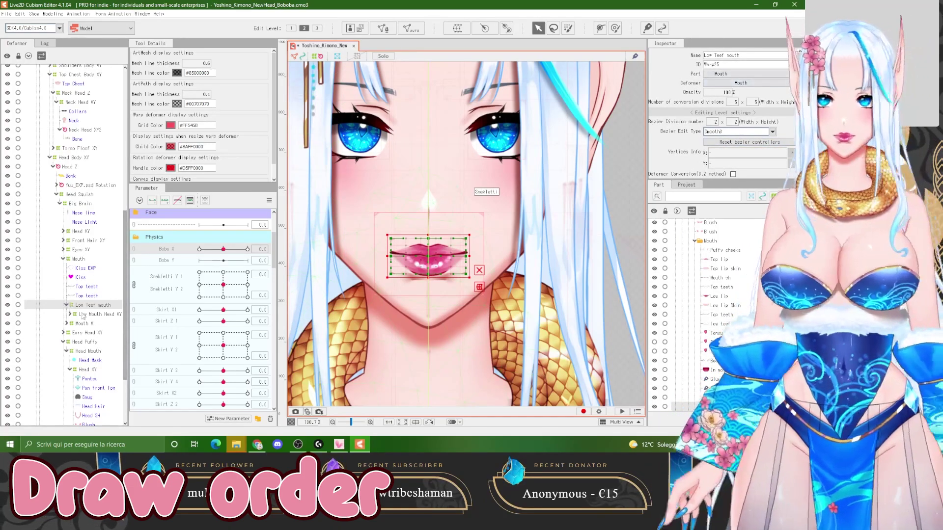
pyautogui.click(96, 314)
pyautogui.click(70, 314)
pyautogui.click(83, 333)
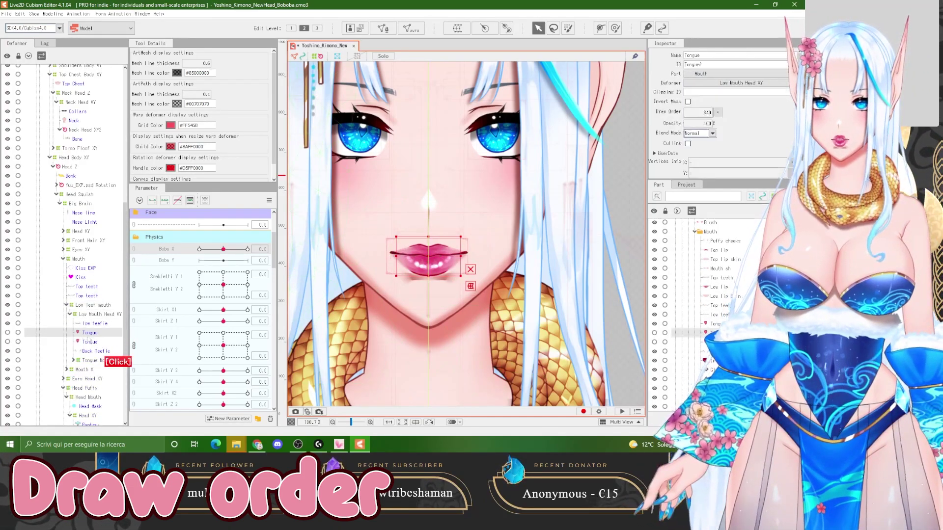
pyautogui.click(90, 324)
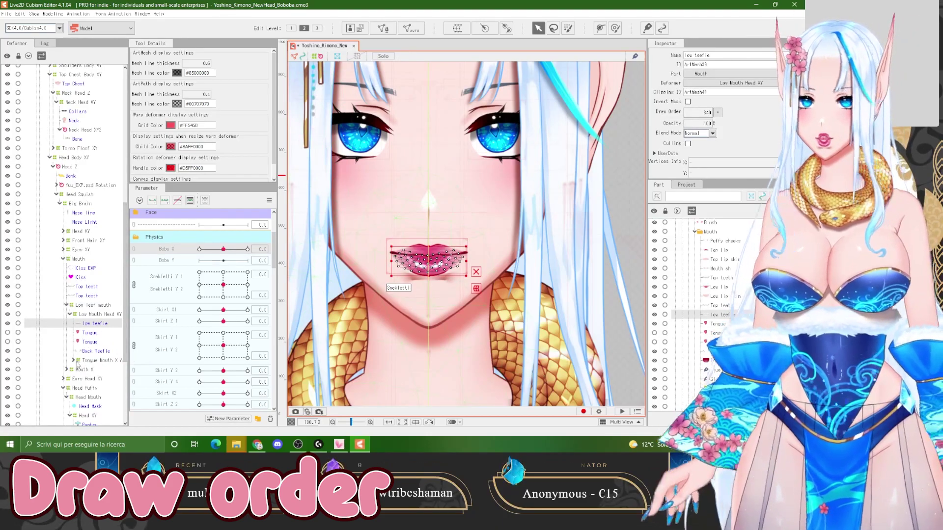
pyautogui.click(77, 361)
pyautogui.click(73, 361)
pyautogui.click(76, 369)
pyautogui.click(80, 380)
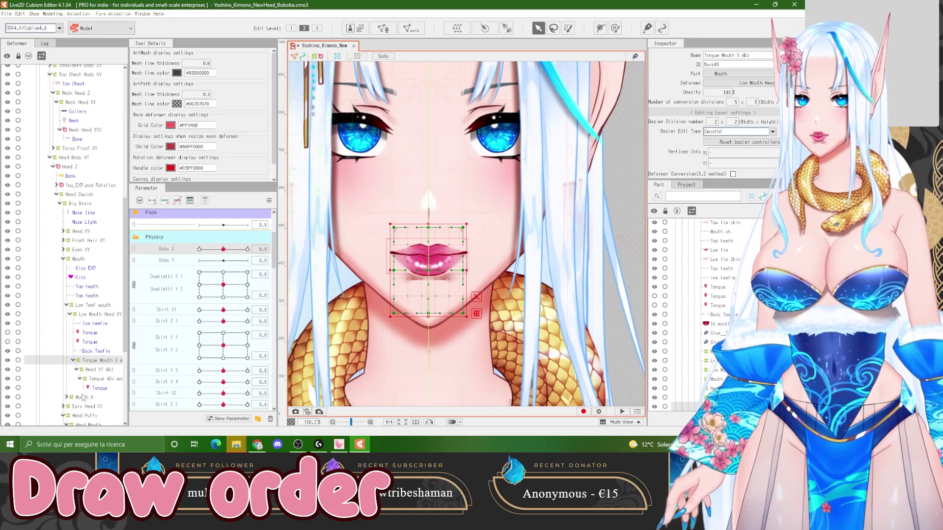
# Expand the Mouth X deformer and select its Top lip mesh
pyautogui.click(78, 397)
pyautogui.click(66, 397)
pyautogui.scroll(-3, 93, 388)
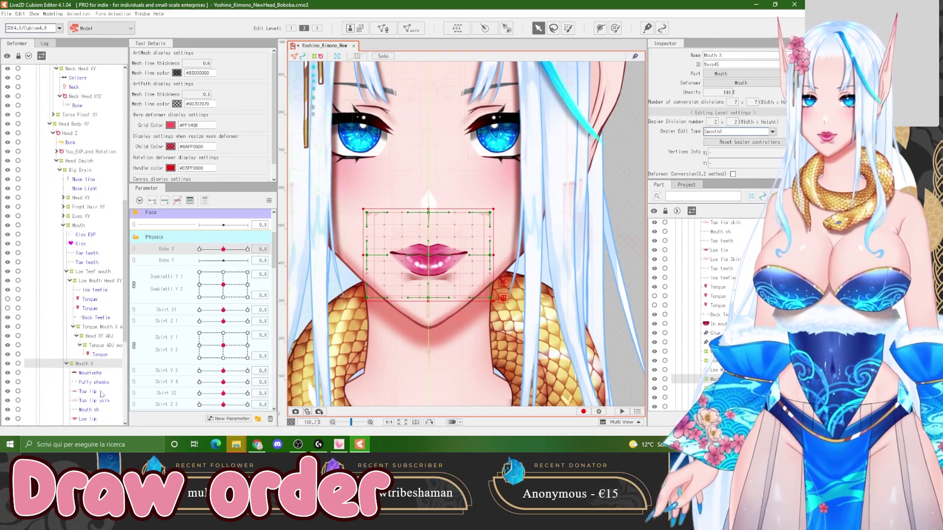
pyautogui.click(98, 396)
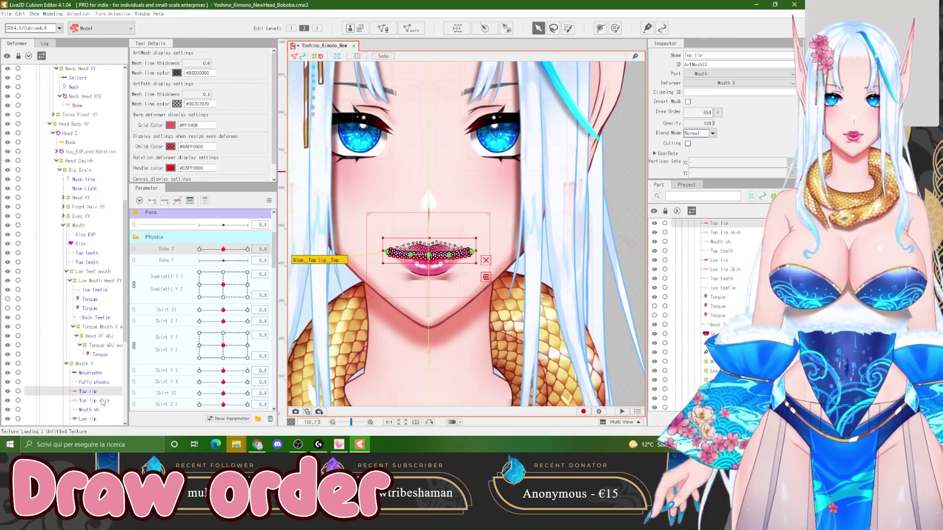
# Try moving the Top lip mesh up away from the mouth, and undo the move
pyautogui.scroll(5, 416, 240)
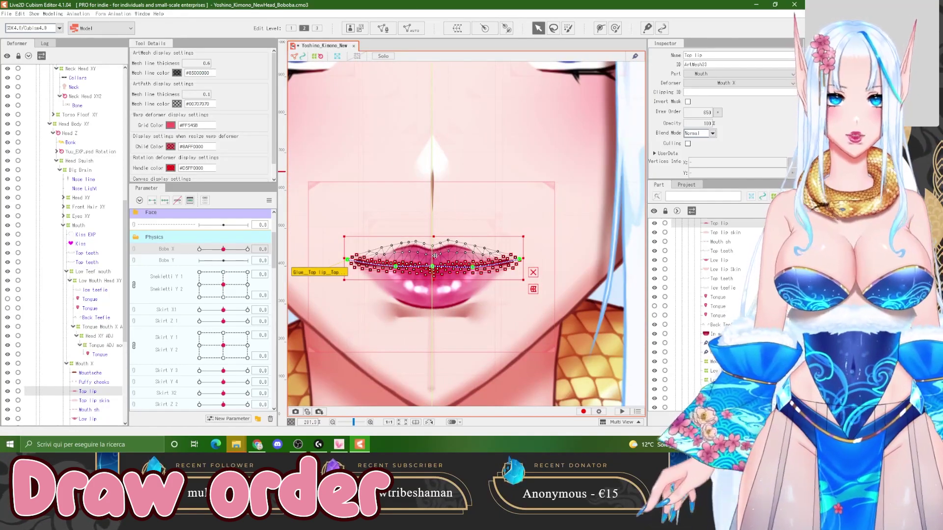
pyautogui.moveTo(436, 255); pyautogui.dragTo(522, 159)
pyautogui.hotkey('ctrl', 'z')
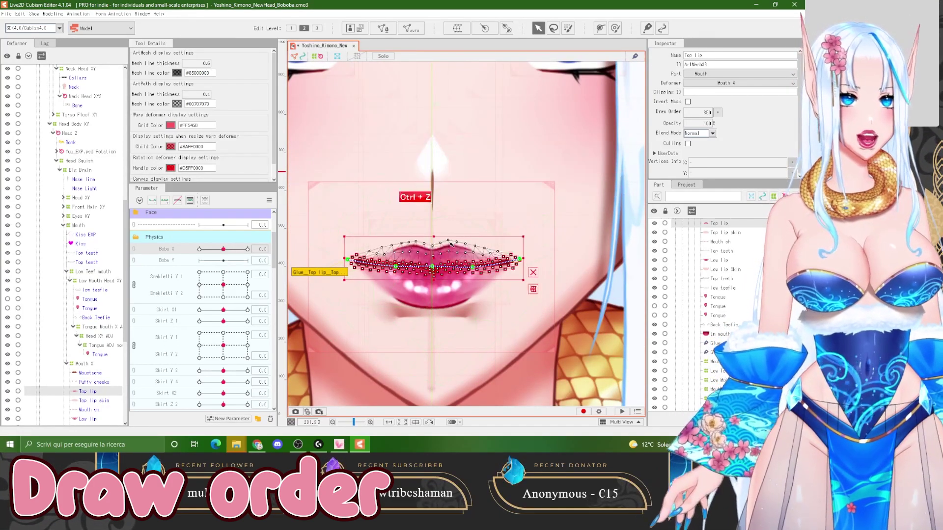
# Limit the parameter list to those keyed on the Top lip, and preview its mouth poses before returning to neutral
pyautogui.scroll(-5, 453, 245)
pyautogui.scroll(-2, 444, 235)
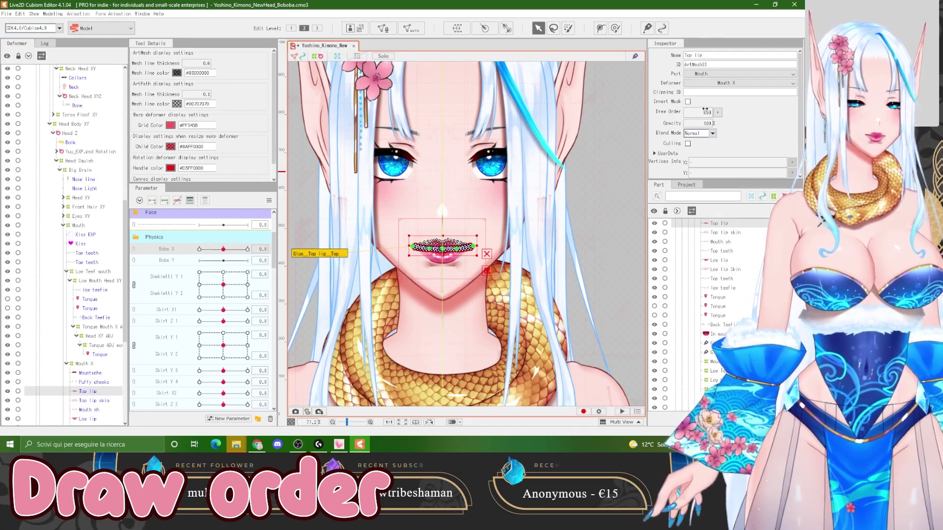
pyautogui.click(205, 200)
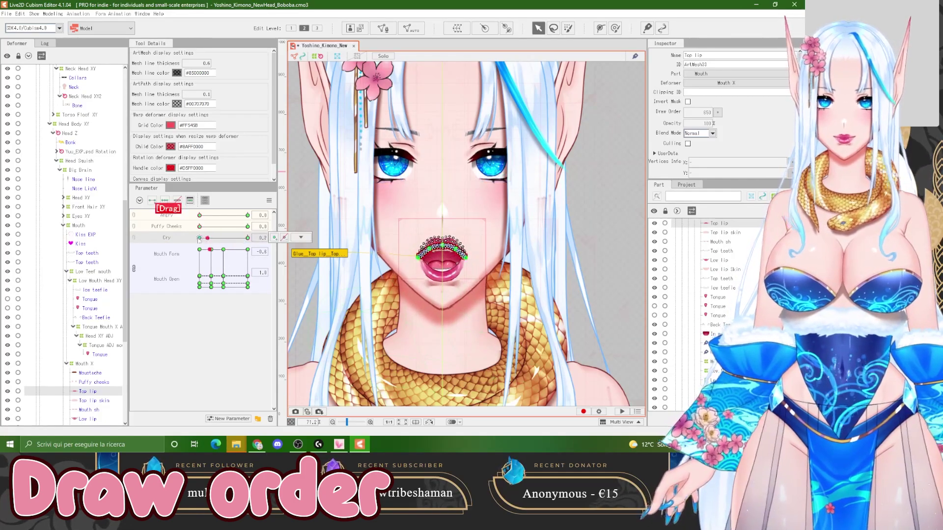
pyautogui.rightClick(225, 286)
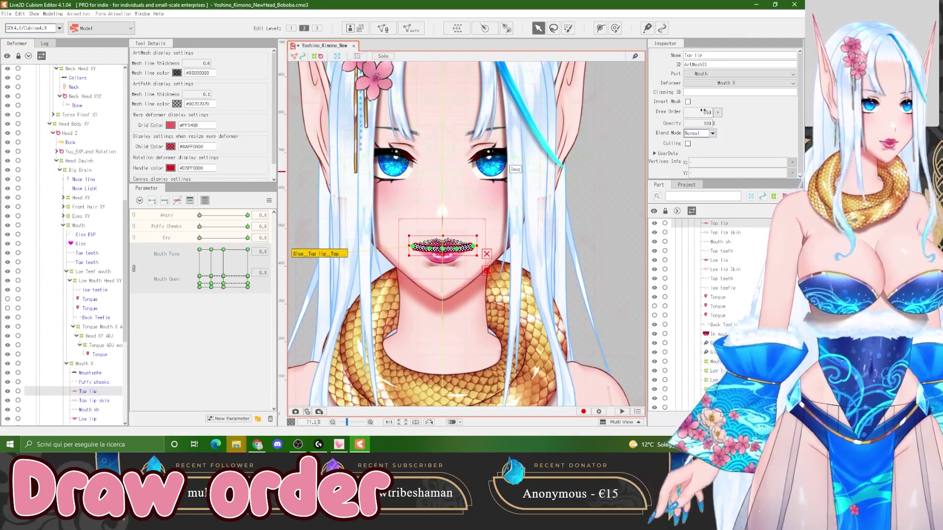
# Lower the Top lip's draw order by 100 at the neutral Mouth Form and Mouth Open key
pyautogui.click(718, 112)
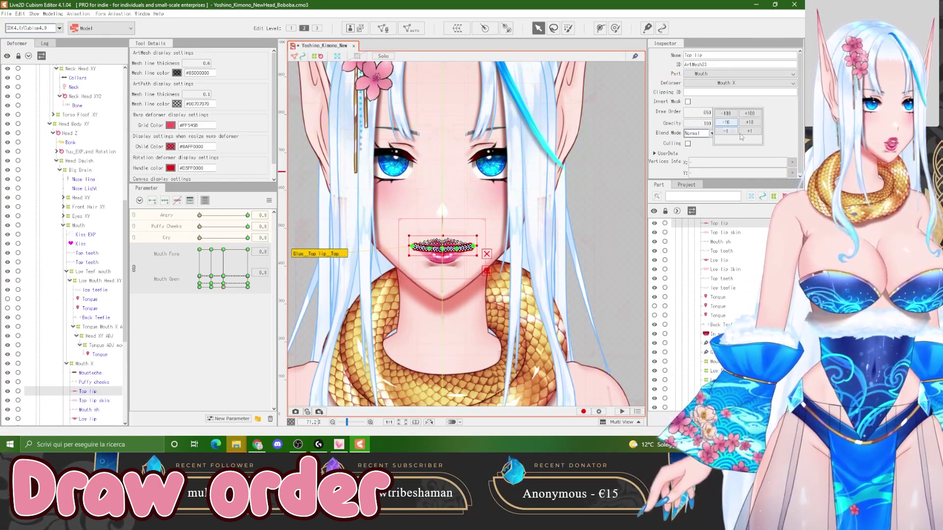
pyautogui.click(726, 113)
pyautogui.scroll(3, 442, 238)
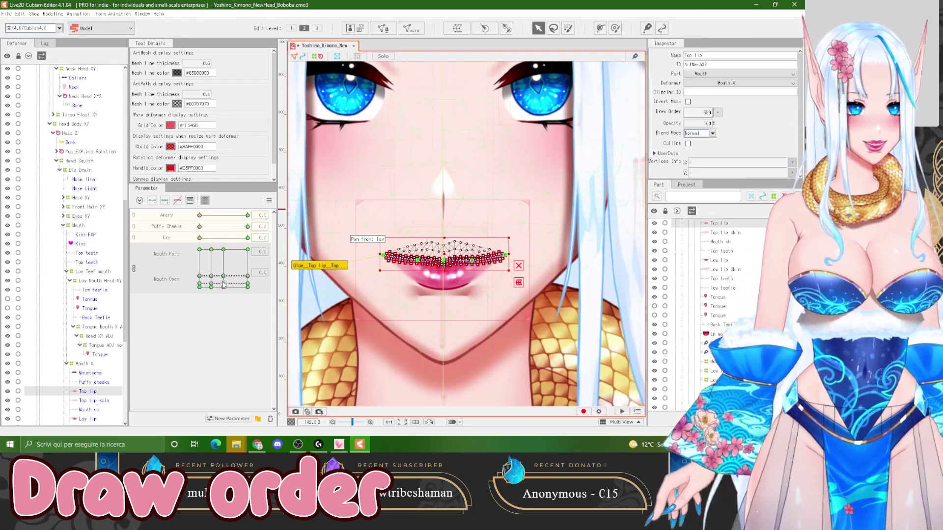
# Compare the Top lip's visibility and draw order between the neutral key and a slightly raised Mouth Open value
pyautogui.rightClick(223, 284)
pyautogui.rightClick(223, 287)
pyautogui.rightClick(224, 283)
pyautogui.rightClick(225, 286)
pyautogui.scroll(3, 447, 251)
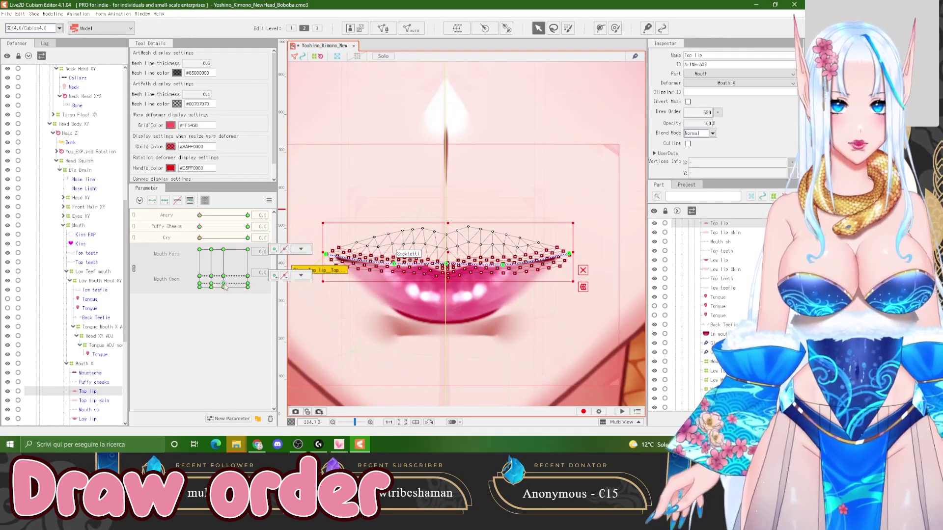
pyautogui.rightClick(226, 287)
pyautogui.click(300, 275)
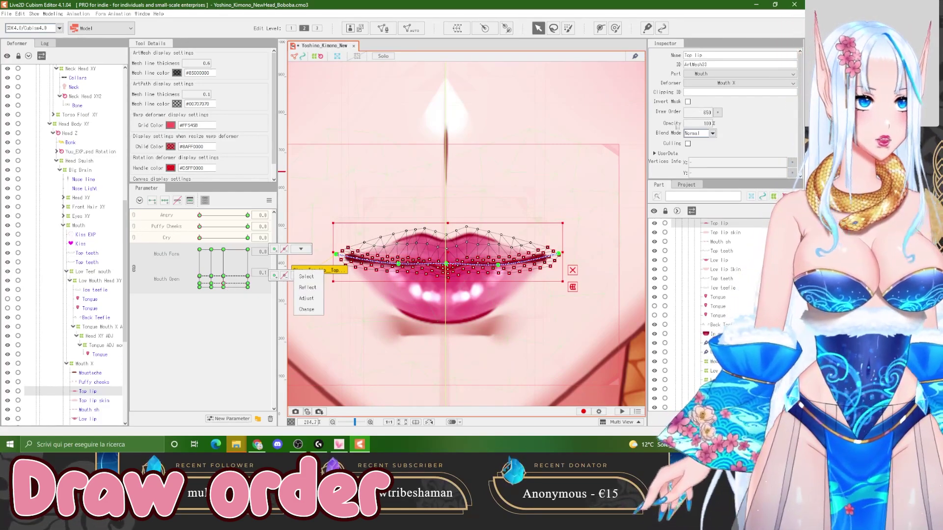
pyautogui.rightClick(227, 287)
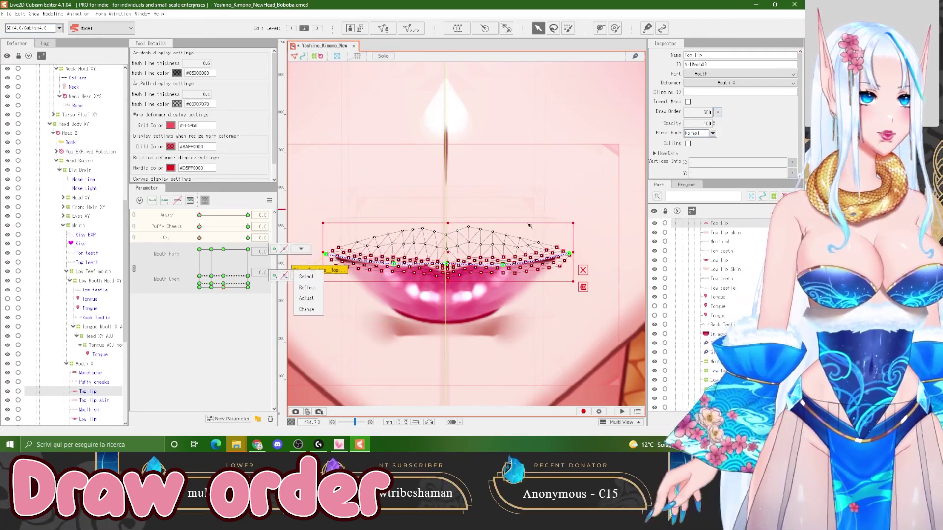
# Return Mouth Open to its neutral key and undo the Top lip's draw order reduction
pyautogui.moveTo(223, 286)
pyautogui.mouseDown()
pyautogui.moveTo(227, 257)
pyautogui.moveTo(200, 255)
pyautogui.moveTo(227, 253)
pyautogui.moveTo(227, 290)
pyautogui.mouseUp()
pyautogui.click(226, 288)
pyautogui.hotkey('ctrl', 'z')
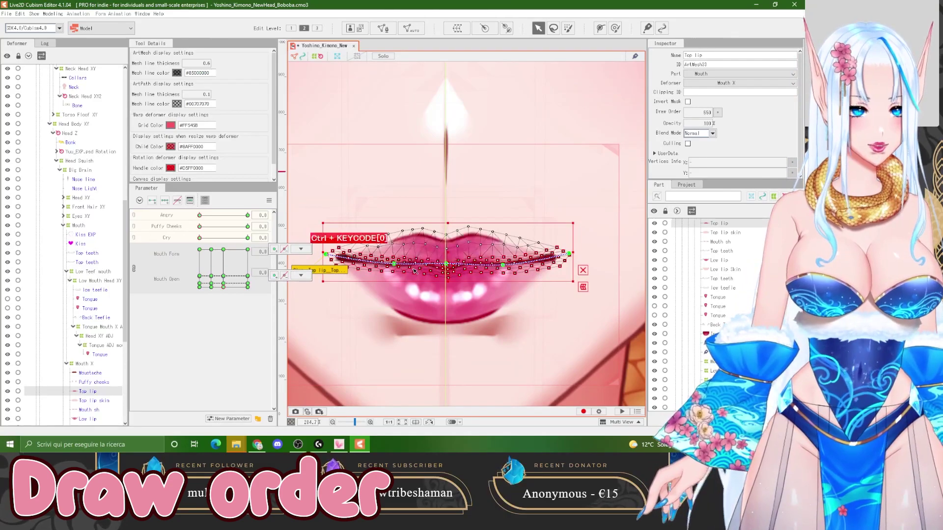
# Overwrite the Top lip's draw order with 500 across all of its keys using Multiple Keys Editing
pyautogui.scroll(-2, 359, 275)
pyautogui.scroll(-2, 357, 276)
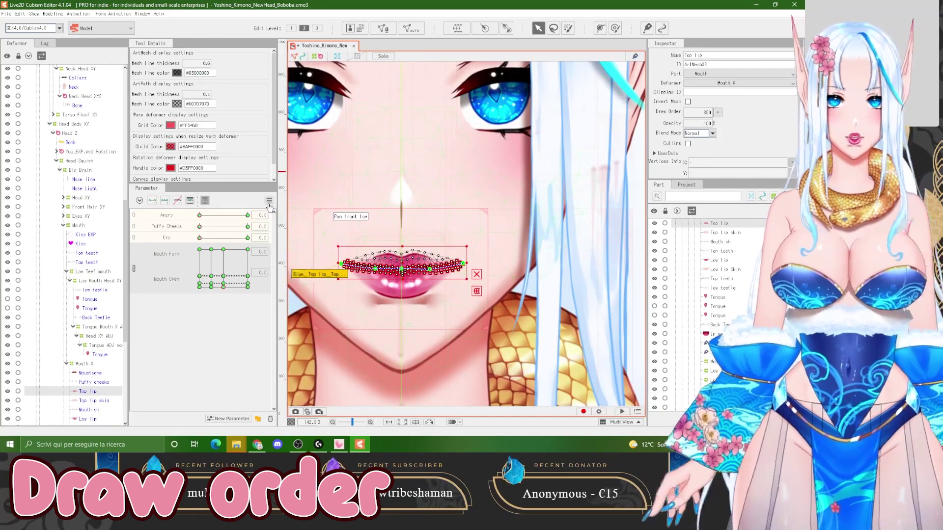
pyautogui.click(269, 202)
pyautogui.click(320, 276)
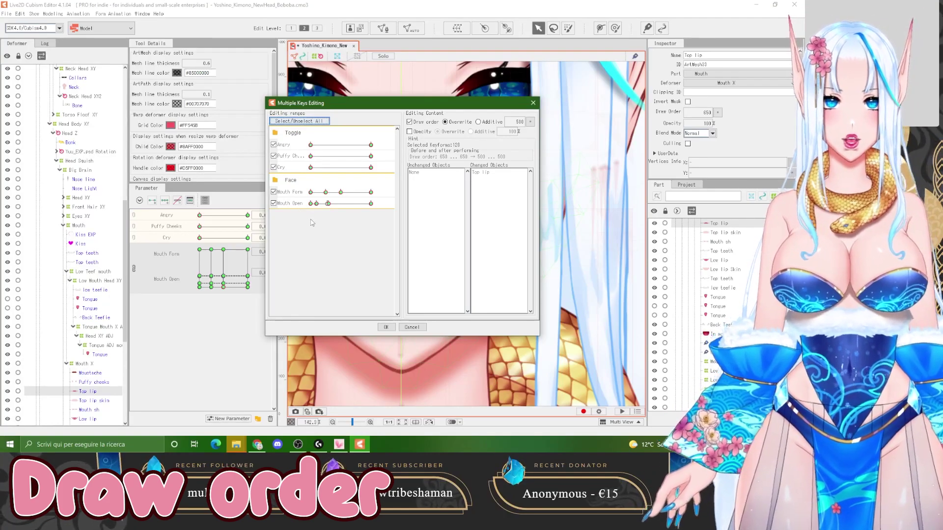
pyautogui.click(316, 203)
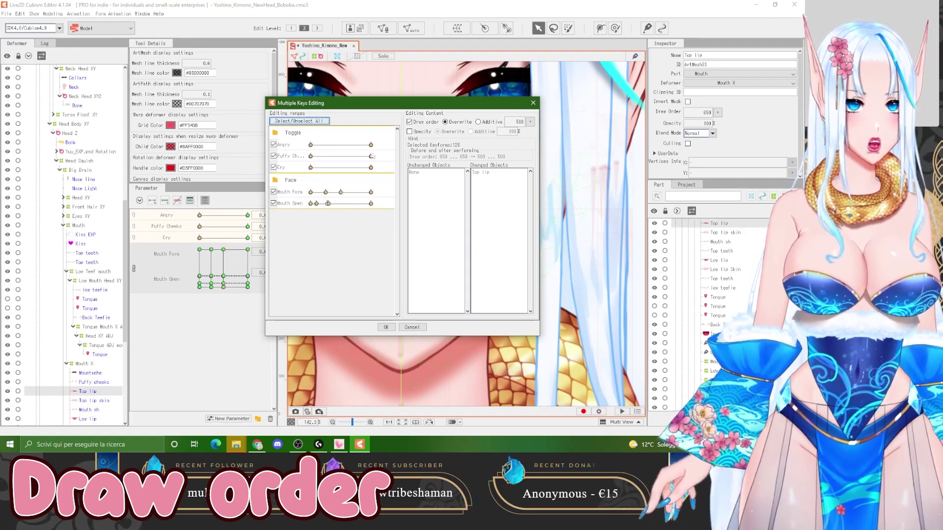
pyautogui.doubleClick(515, 123)
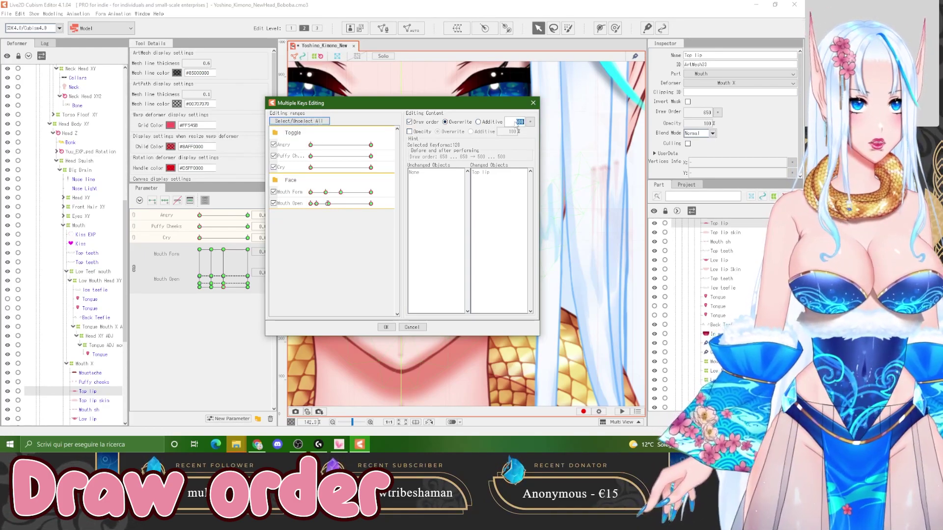
pyautogui.click(518, 123)
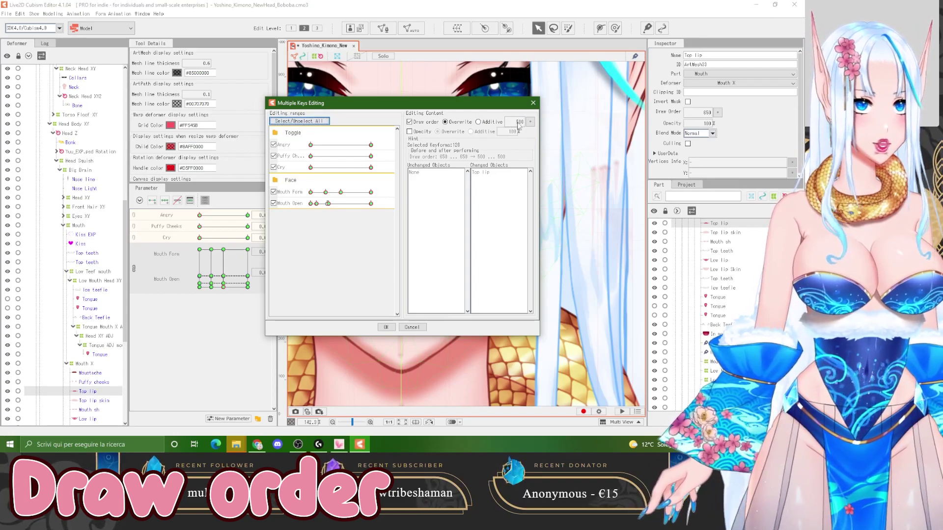
pyautogui.click(386, 327)
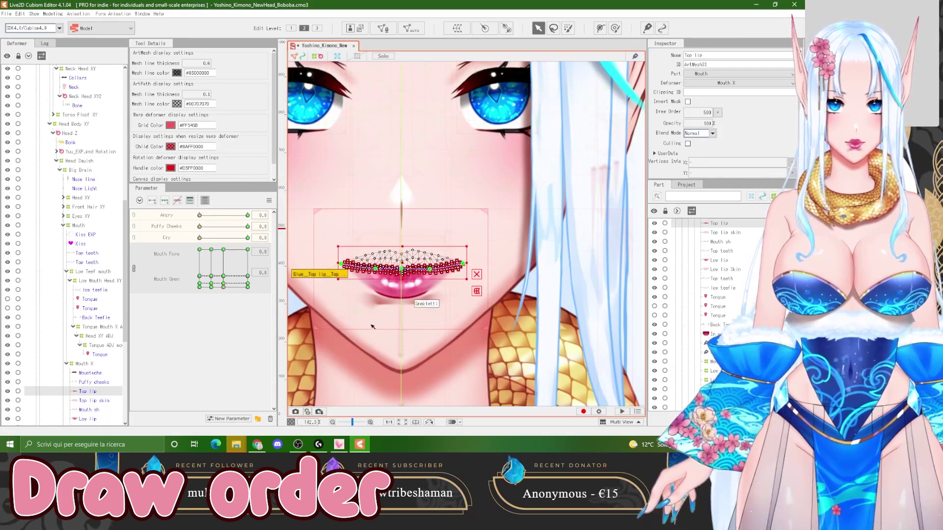
# Check the Top lip's draw order at several Mouth Form and Mouth Open key combinations
pyautogui.rightClick(224, 284)
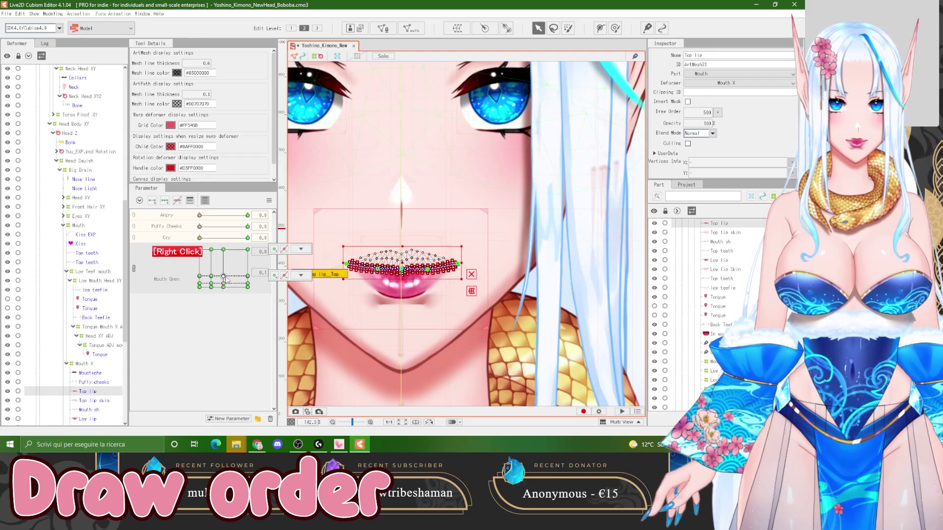
pyautogui.rightClick(224, 277)
pyautogui.click(225, 251)
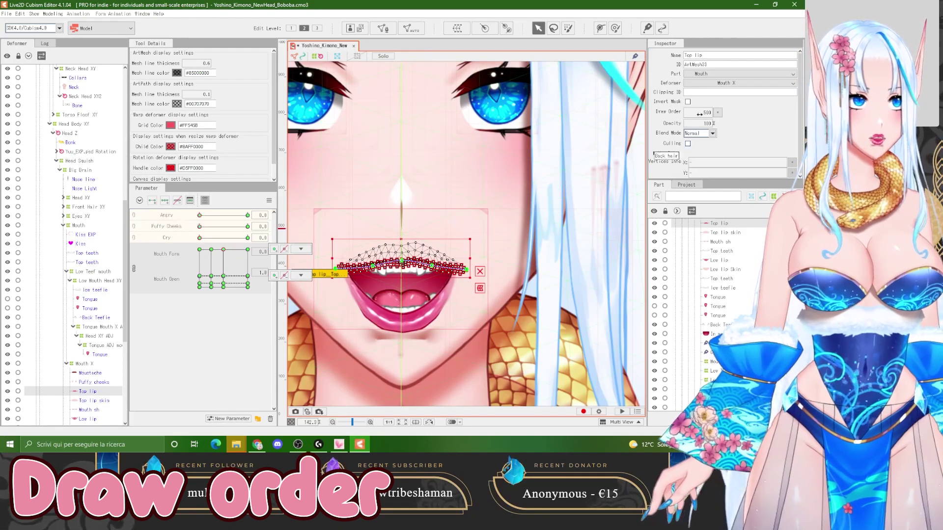
pyautogui.moveTo(216, 271); pyautogui.dragTo(214, 290)
pyautogui.click(247, 288)
pyautogui.click(246, 278)
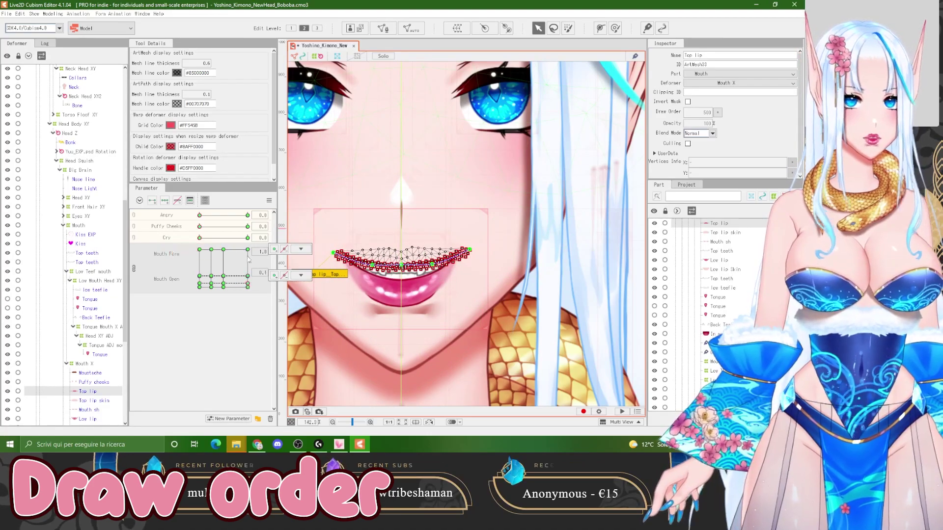
pyautogui.click(247, 251)
# Undo the Top lip's draw order overwrite, return the mouth to neutral, and deselect the mesh
pyautogui.scroll(-3, 398, 252)
pyautogui.hotkey('ctrl', 'r')
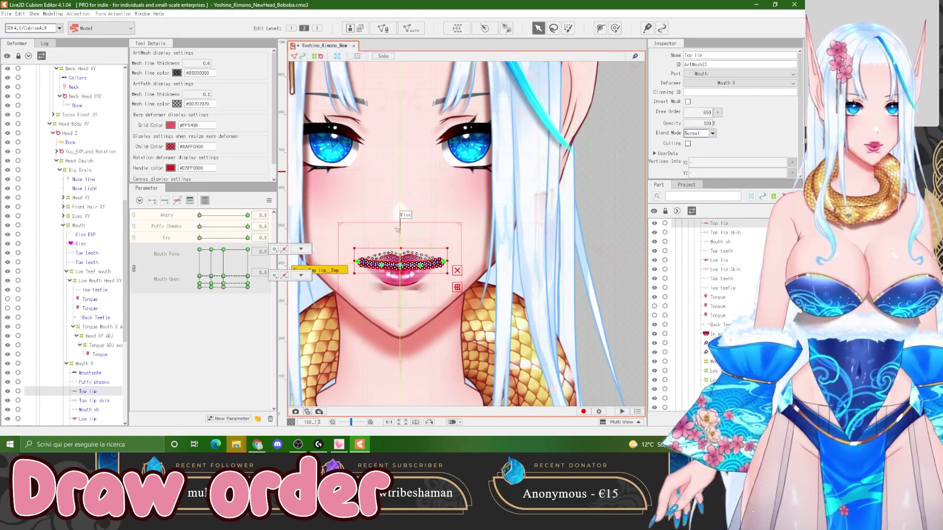
pyautogui.scroll(-4, 399, 221)
pyautogui.click(569, 203)
pyautogui.click(570, 203)
pyautogui.scroll(-2, 570, 203)
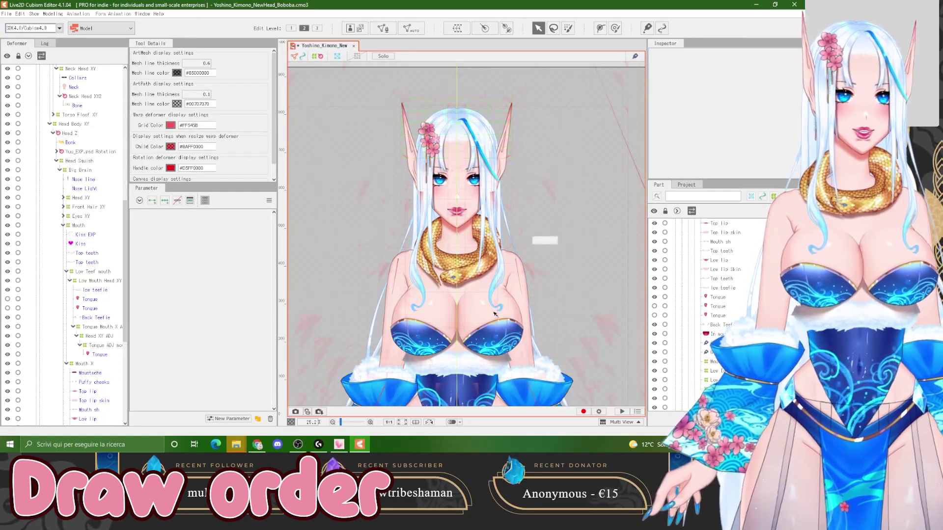
# Examine the two Bob meshes and their parent BoB XY warp deformer on the chest
pyautogui.scroll(1, 486, 339)
pyautogui.click(481, 332)
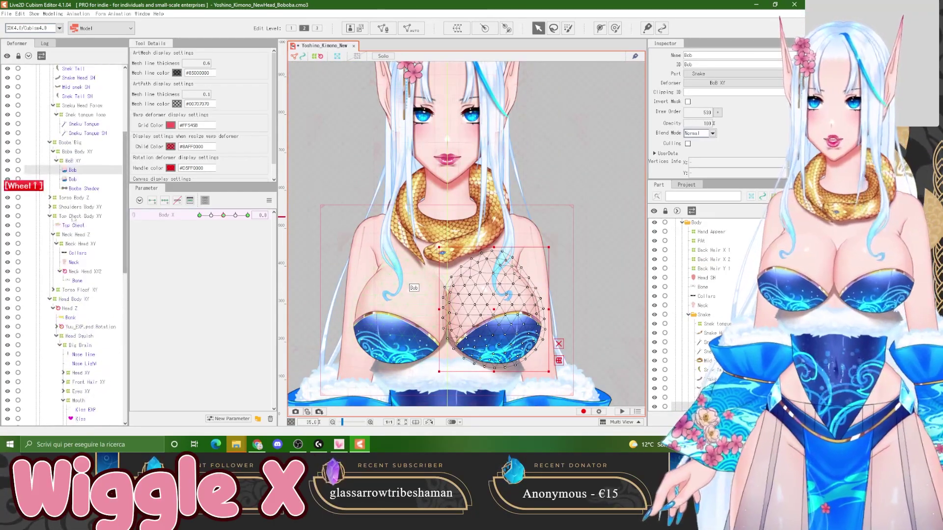
pyautogui.click(440, 215)
pyautogui.scroll(-1, 440, 215)
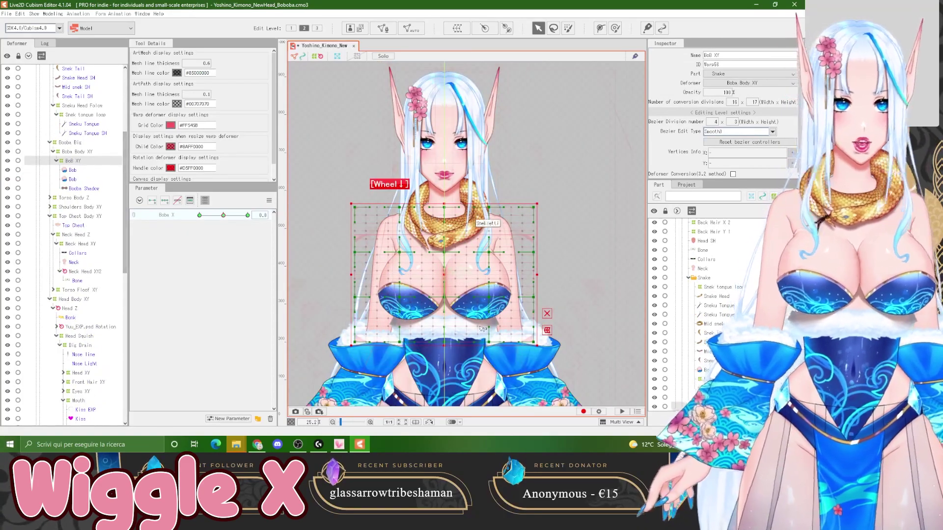
pyautogui.scroll(-1, 407, 279)
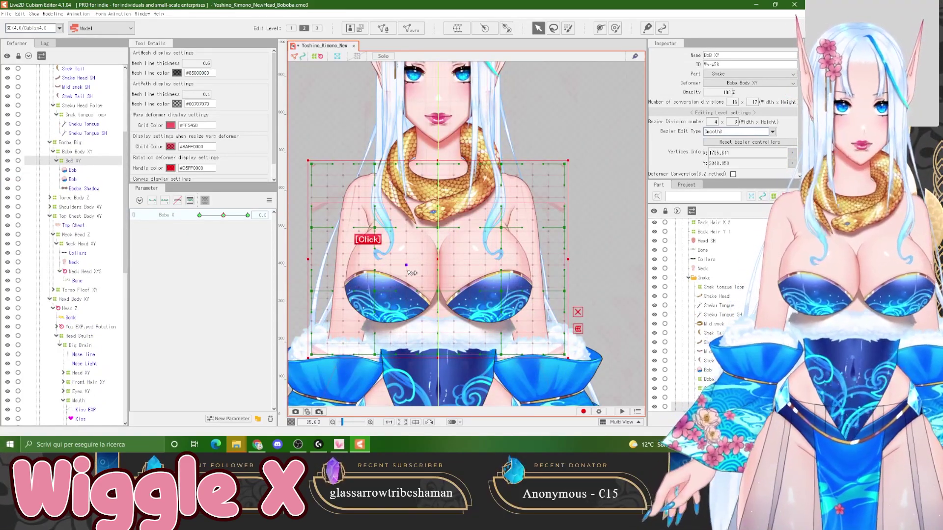
pyautogui.click(415, 277)
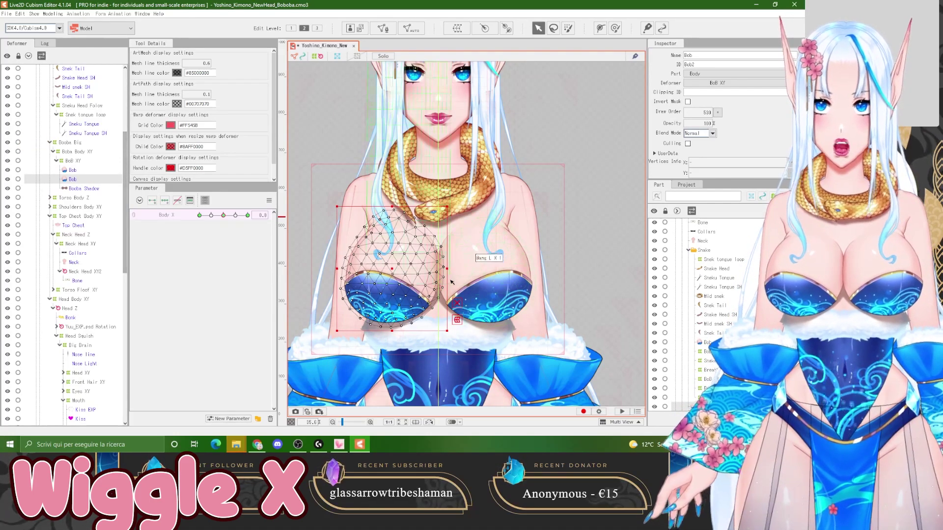
# Show the full parameter list, key both Bob meshes at three points on Boba X, and move the parameter to -1.0
pyautogui.scroll(2, 491, 258)
pyautogui.click(205, 201)
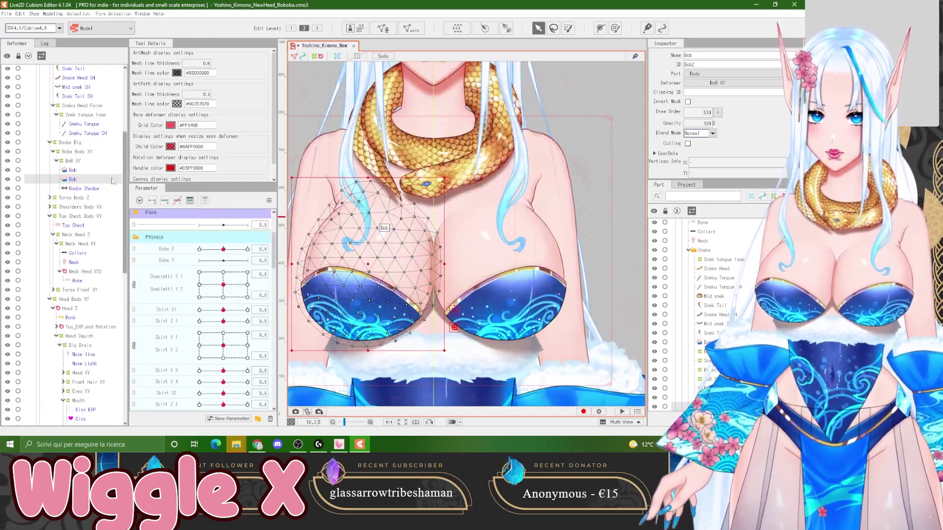
pyautogui.keyDown('ctrl'); pyautogui.click(73, 171); pyautogui.keyUp('ctrl')
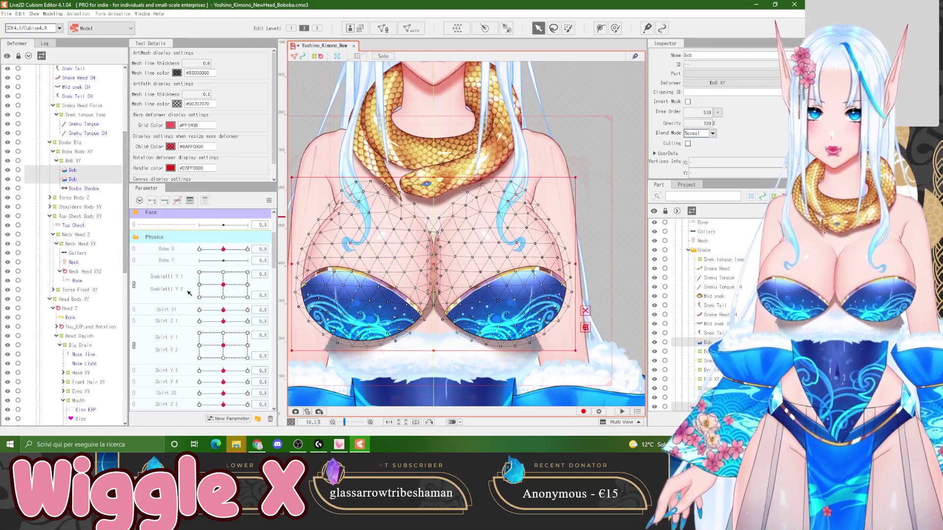
pyautogui.click(166, 249)
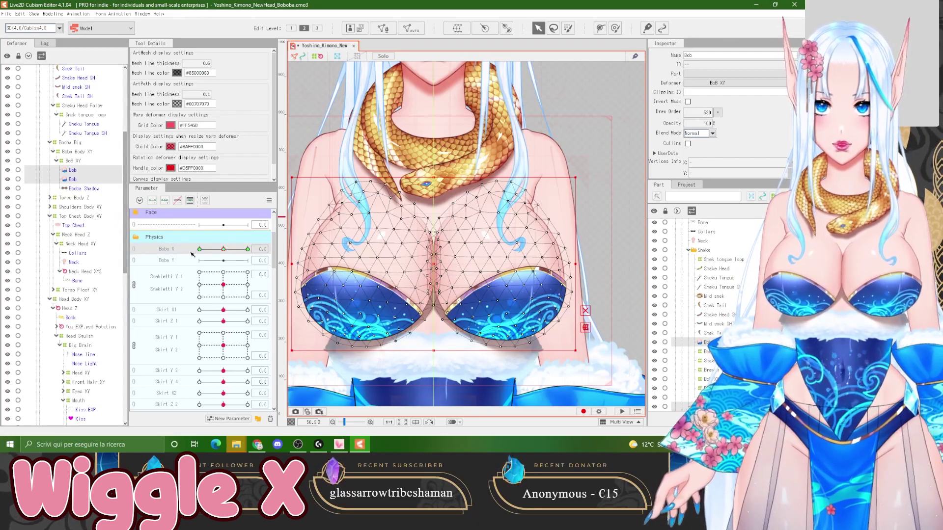
pyautogui.moveTo(224, 249); pyautogui.dragTo(196, 248)
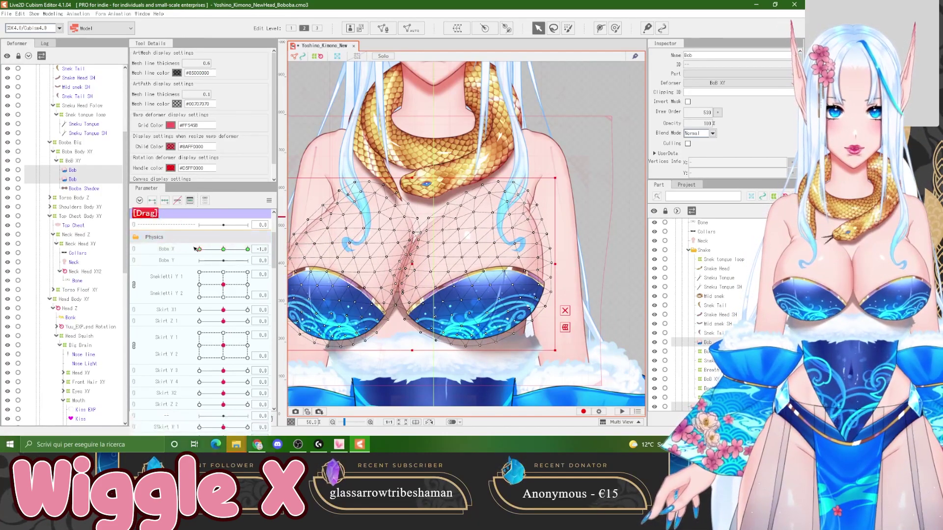
pyautogui.click(182, 248)
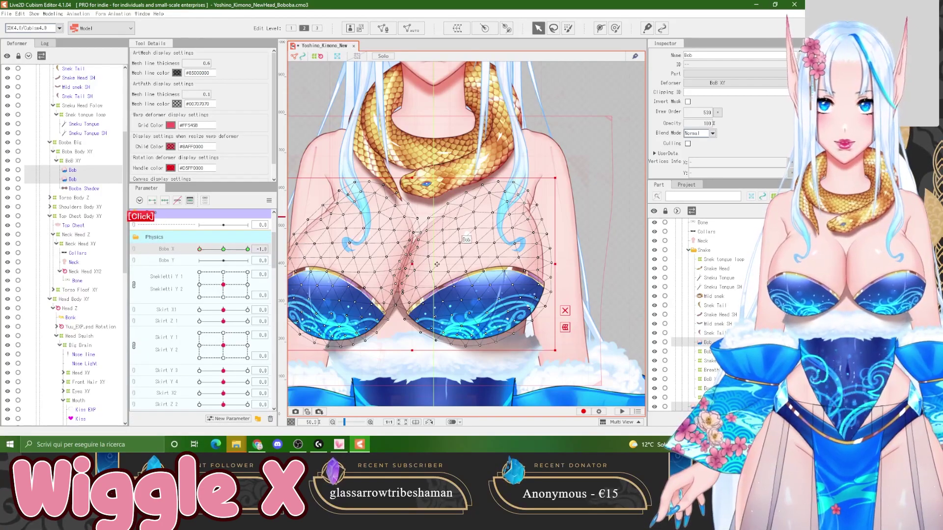
# Lower the draw order of the Bob mesh with ID Bob2 by 1 to 529 at the Boba X -1.0 key
pyautogui.scroll(-2, 437, 264)
pyautogui.scroll(2, 381, 255)
pyautogui.click(472, 279)
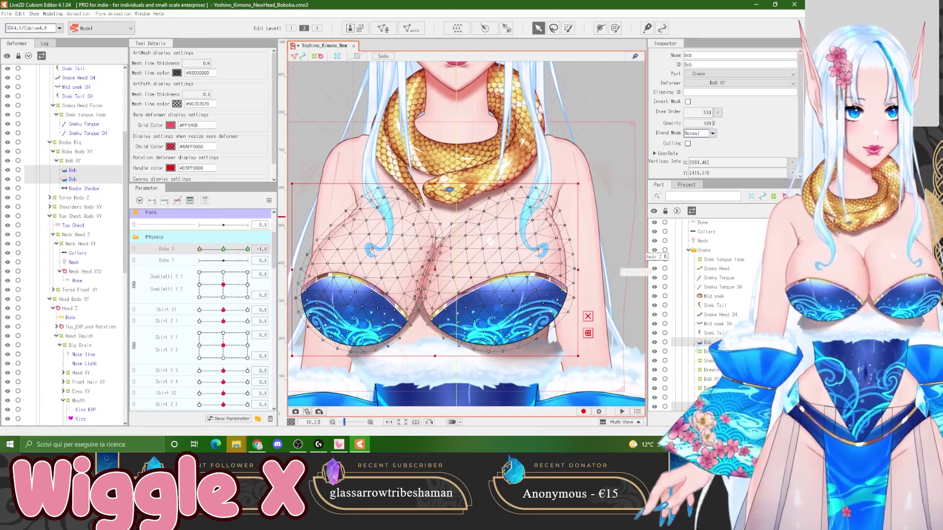
pyautogui.click(680, 343)
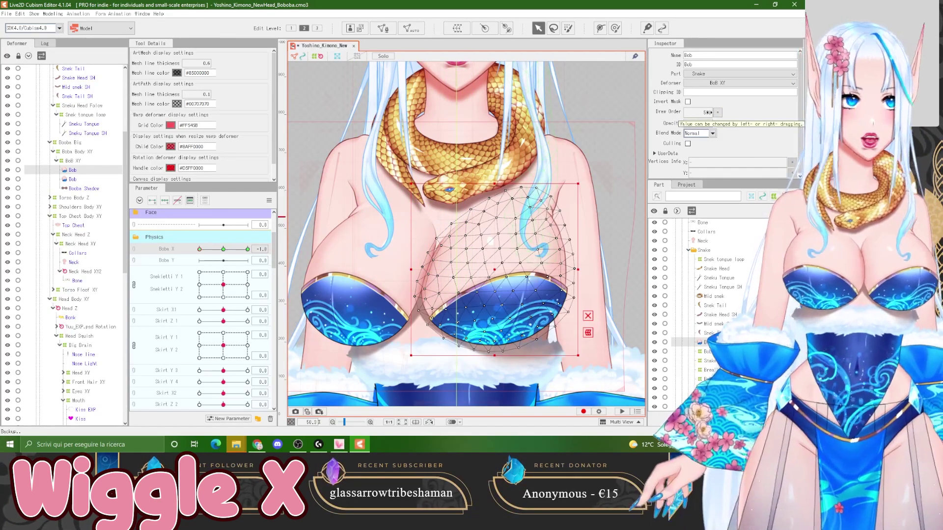
pyautogui.click(85, 180)
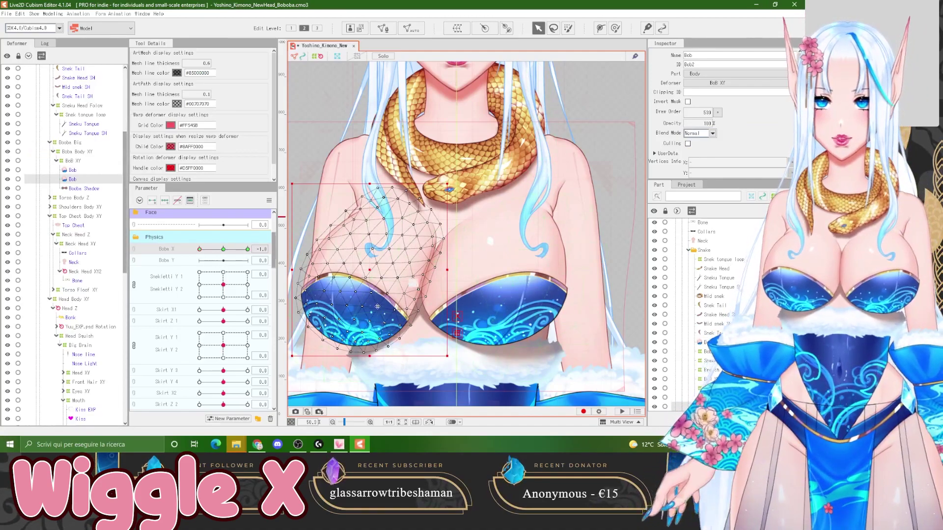
pyautogui.click(717, 113)
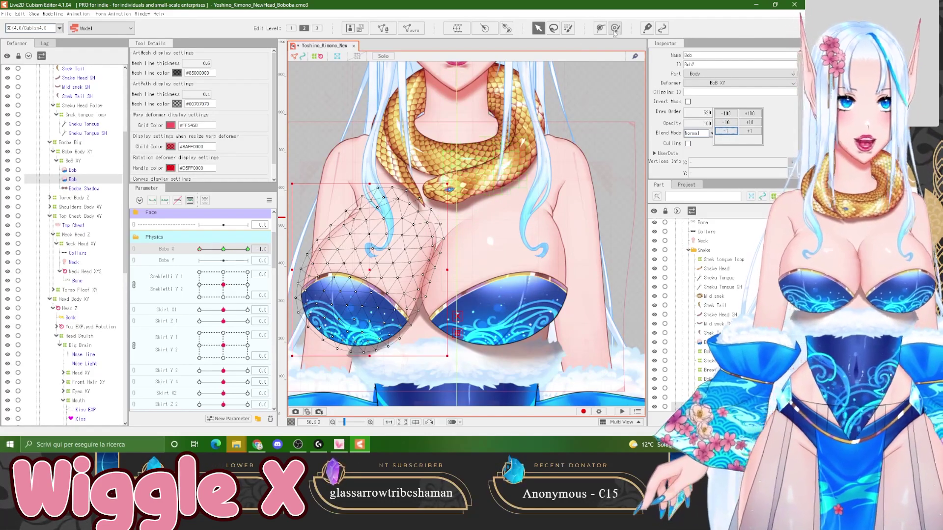
# Enlarge the deform brush and push the Bob2 mesh's inner edge toward the chest's centre at the Boba X -1.0 key
pyautogui.click(615, 28)
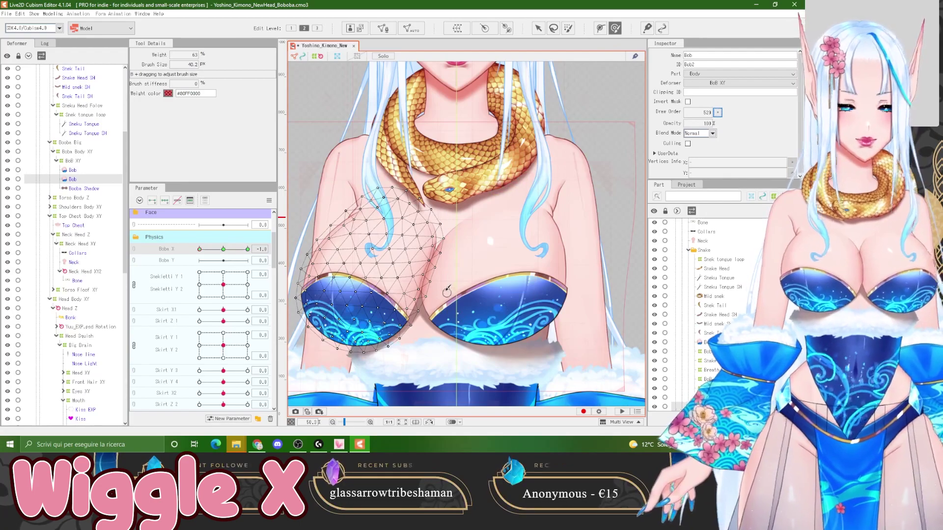
pyautogui.moveTo(423, 276)
pyautogui.mouseDown()
pyautogui.moveTo(467, 256)
pyautogui.moveTo(512, 271)
pyautogui.mouseUp()
pyautogui.moveTo(396, 276)
pyautogui.mouseDown()
pyautogui.moveTo(394, 287)
pyautogui.moveTo(419, 280)
pyautogui.mouseUp()
pyautogui.moveTo(442, 245); pyautogui.dragTo(448, 245)
pyautogui.moveTo(443, 302); pyautogui.dragTo(451, 304)
pyautogui.moveTo(421, 330)
pyautogui.mouseDown()
pyautogui.moveTo(457, 281)
pyautogui.moveTo(455, 262)
pyautogui.moveTo(425, 307)
pyautogui.mouseUp()
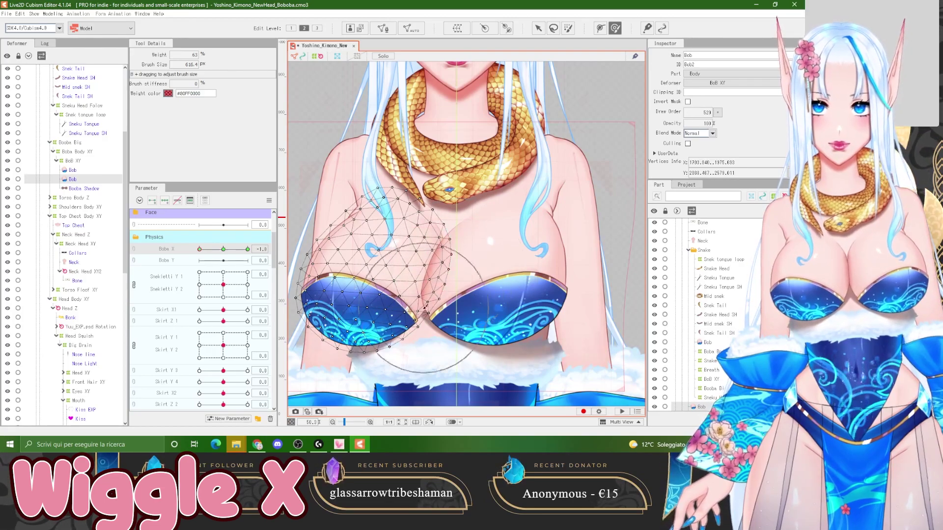
pyautogui.moveTo(447, 249); pyautogui.dragTo(459, 266)
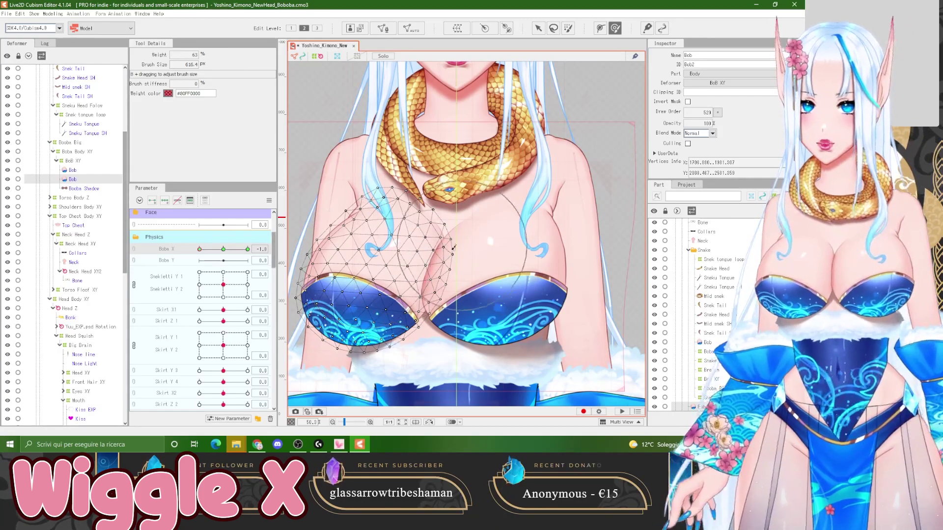
# Preview the Bob2 mesh's movement along Boba X and refine its shape with the deform brush at the -1.0 key
pyautogui.moveTo(199, 248)
pyautogui.mouseDown()
pyautogui.moveTo(224, 252)
pyautogui.moveTo(199, 251)
pyautogui.mouseUp()
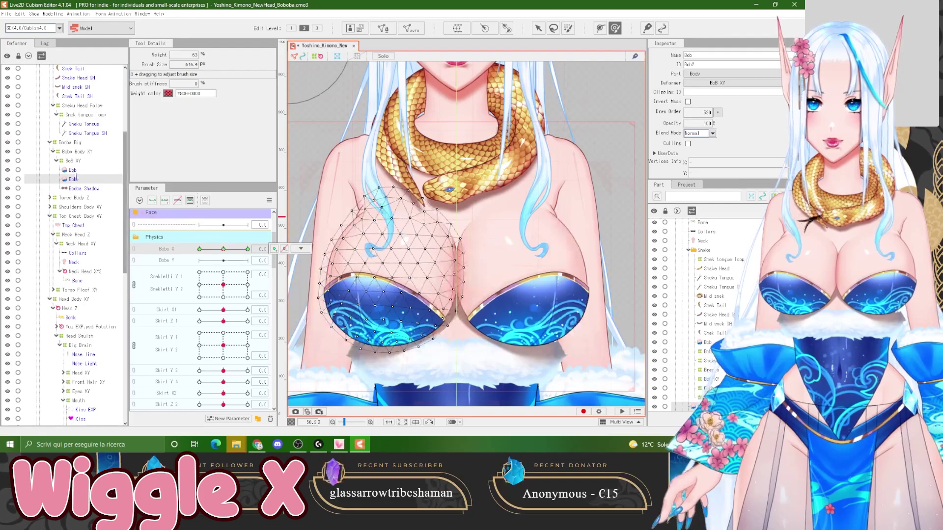
pyautogui.scroll(-2, 382, 269)
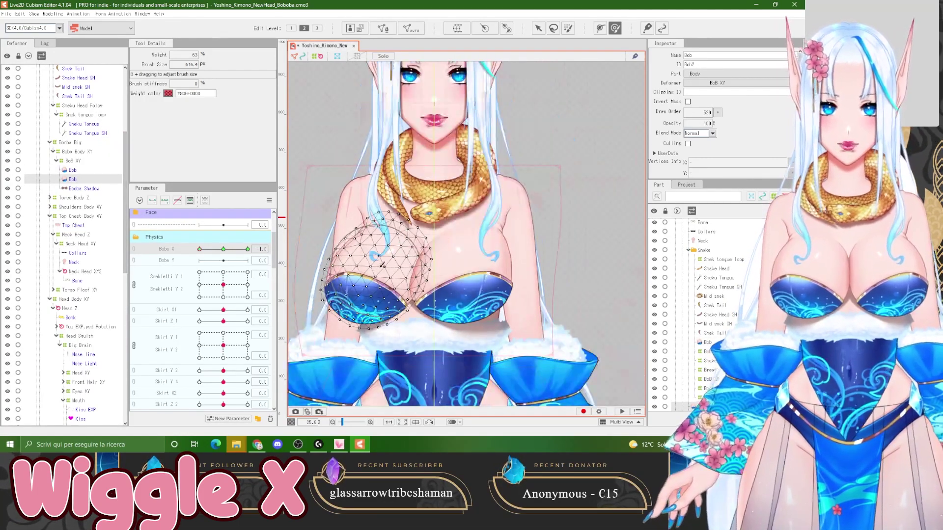
pyautogui.scroll(2, 364, 266)
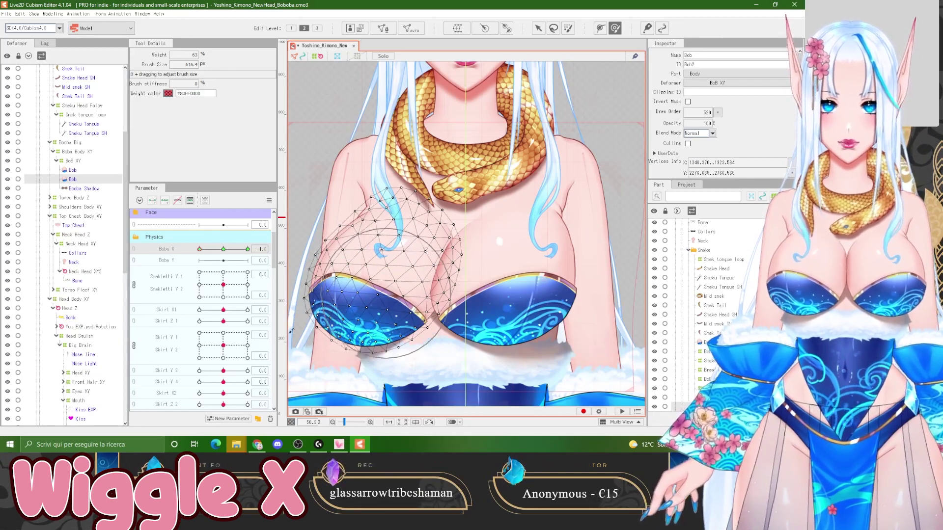
pyautogui.moveTo(203, 254)
pyautogui.mouseDown()
pyautogui.moveTo(215, 255)
pyautogui.moveTo(199, 256)
pyautogui.mouseUp()
pyautogui.moveTo(399, 262)
pyautogui.mouseDown()
pyautogui.moveTo(386, 237)
pyautogui.moveTo(394, 232)
pyautogui.moveTo(360, 294)
pyautogui.mouseUp()
# Reshape the inner, upper and outer edges of the other Bob mesh at the Boba X -1.0 key, and preview its movement
pyautogui.click(82, 170)
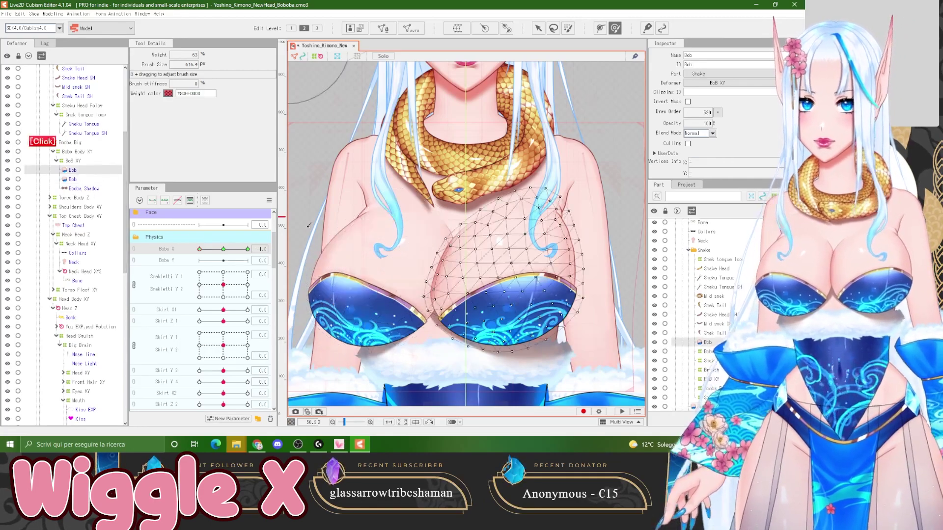
pyautogui.moveTo(445, 258)
pyautogui.mouseDown()
pyautogui.moveTo(432, 265)
pyautogui.moveTo(408, 233)
pyautogui.moveTo(388, 248)
pyautogui.moveTo(505, 267)
pyautogui.moveTo(510, 290)
pyautogui.mouseUp()
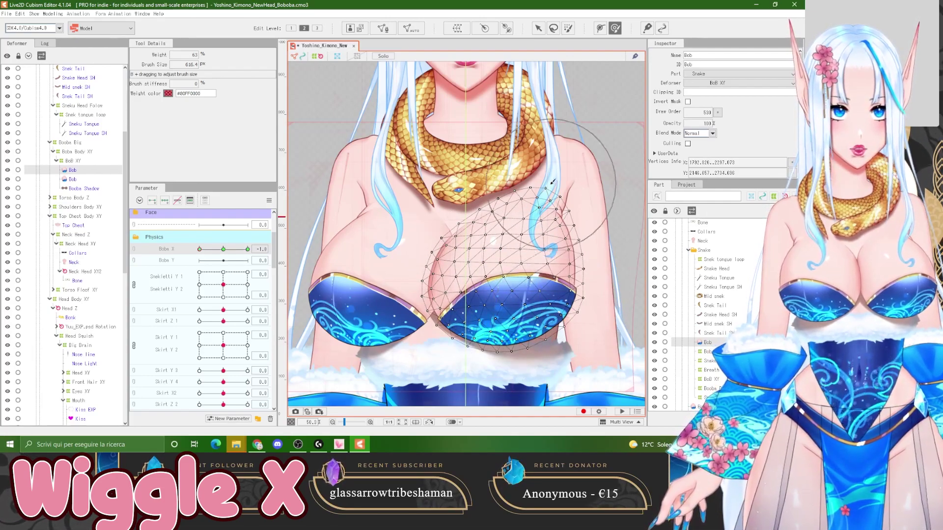
pyautogui.moveTo(545, 194); pyautogui.dragTo(536, 188)
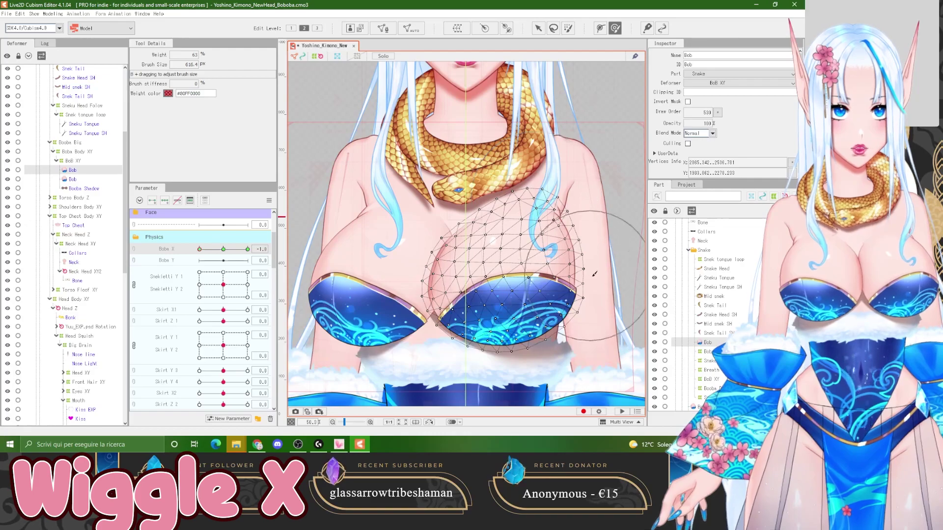
pyautogui.moveTo(600, 296)
pyautogui.mouseDown()
pyautogui.moveTo(502, 349)
pyautogui.moveTo(557, 354)
pyautogui.mouseUp()
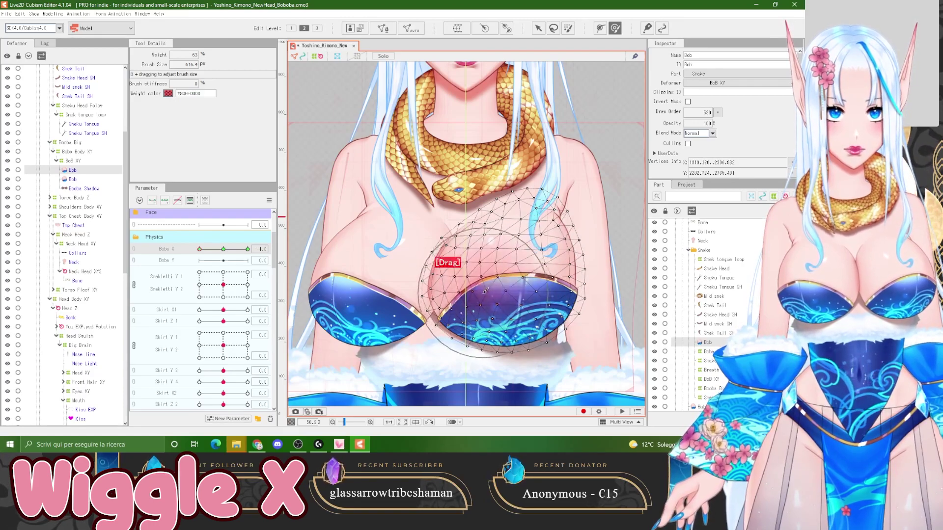
pyautogui.moveTo(231, 249); pyautogui.dragTo(200, 249)
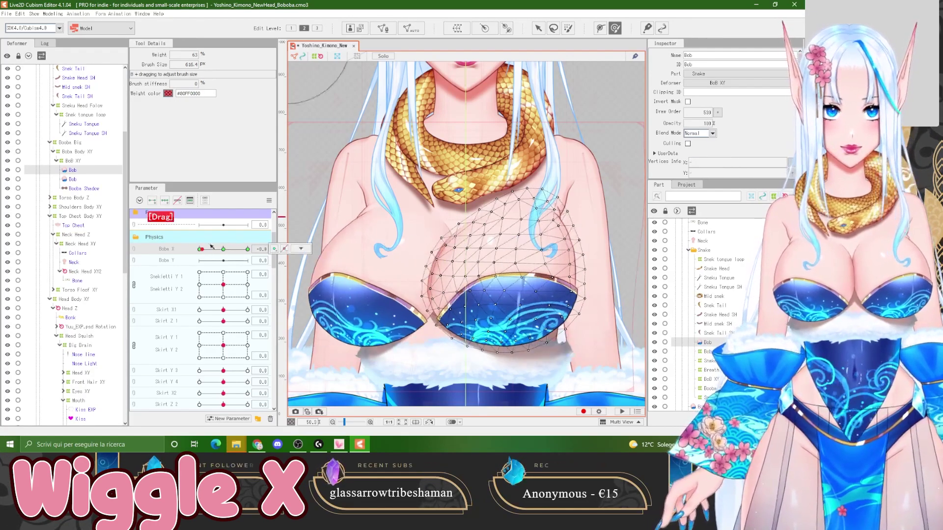
# Refine the outer and upper edges of the mesh with ID Bob at the Boba X -1.0 key and preview its movement
pyautogui.moveTo(610, 314); pyautogui.dragTo(596, 310)
pyautogui.moveTo(208, 249); pyautogui.dragTo(194, 249)
pyautogui.moveTo(481, 246); pyautogui.dragTo(473, 239)
pyautogui.moveTo(195, 249)
pyautogui.mouseDown()
pyautogui.moveTo(226, 249)
pyautogui.moveTo(194, 249)
pyautogui.mouseUp()
pyautogui.moveTo(476, 262); pyautogui.dragTo(471, 259)
pyautogui.moveTo(199, 250)
pyautogui.mouseDown()
pyautogui.moveTo(219, 249)
pyautogui.moveTo(179, 248)
pyautogui.moveTo(242, 253)
pyautogui.mouseUp()
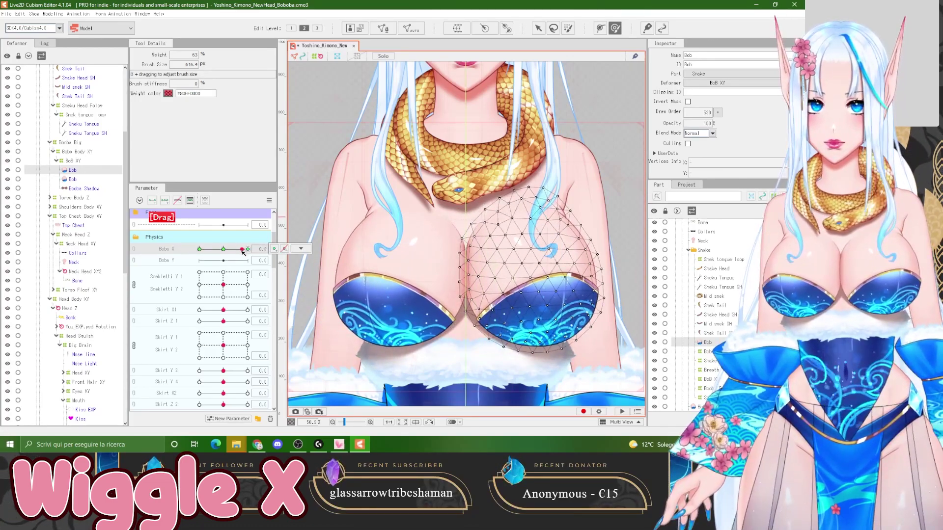
# Reflect the BoB XY warp deformer's Boba X -1.0 shape horizontally with Reflect Motion and preview the movement
pyautogui.click(79, 162)
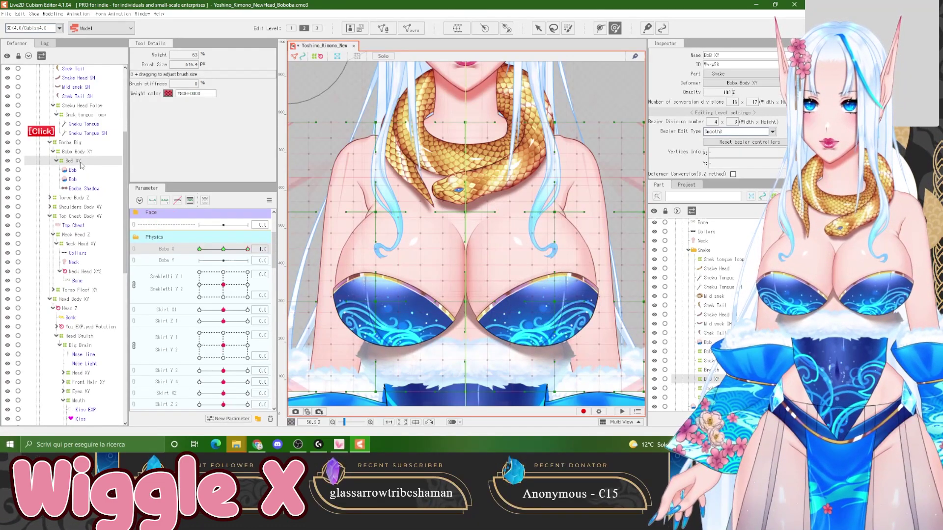
pyautogui.moveTo(223, 250); pyautogui.dragTo(168, 249)
pyautogui.click(300, 248)
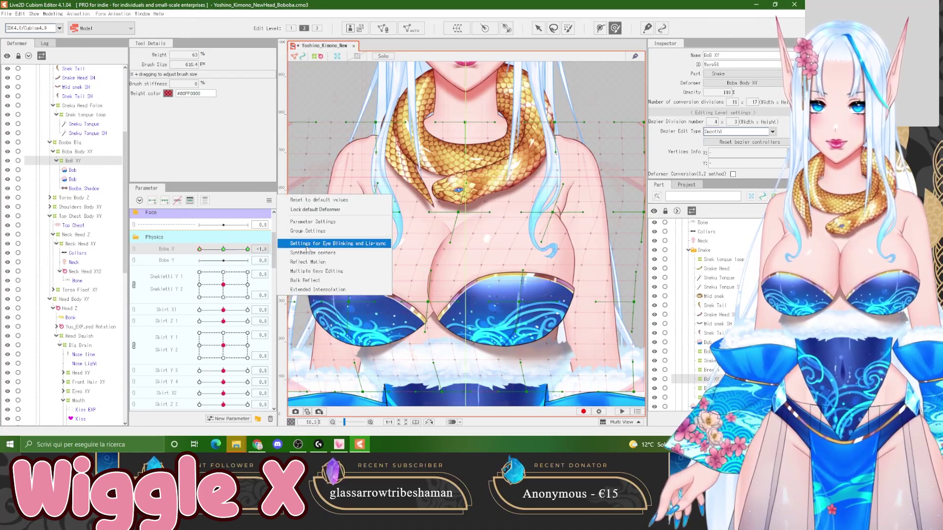
pyautogui.click(310, 264)
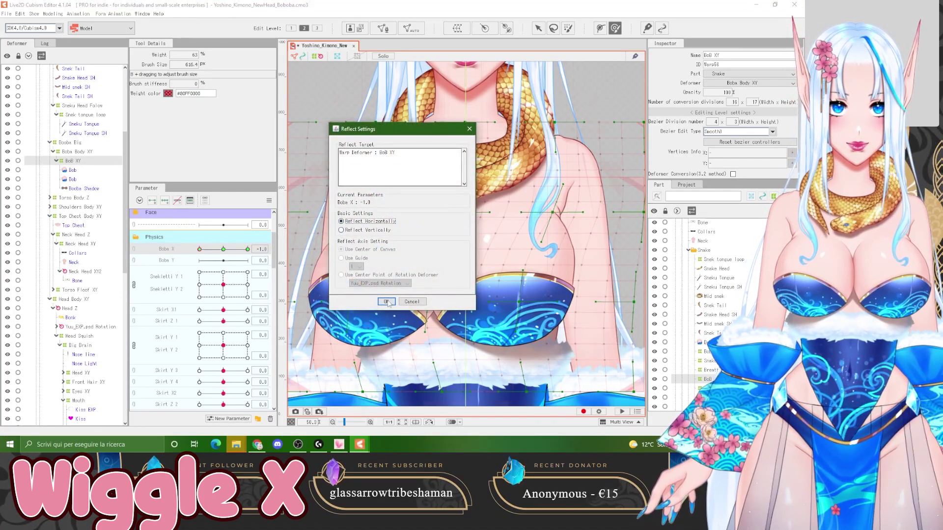
pyautogui.click(386, 302)
pyautogui.scroll(-3, 325, 280)
pyautogui.moveTo(205, 250); pyautogui.dragTo(172, 237)
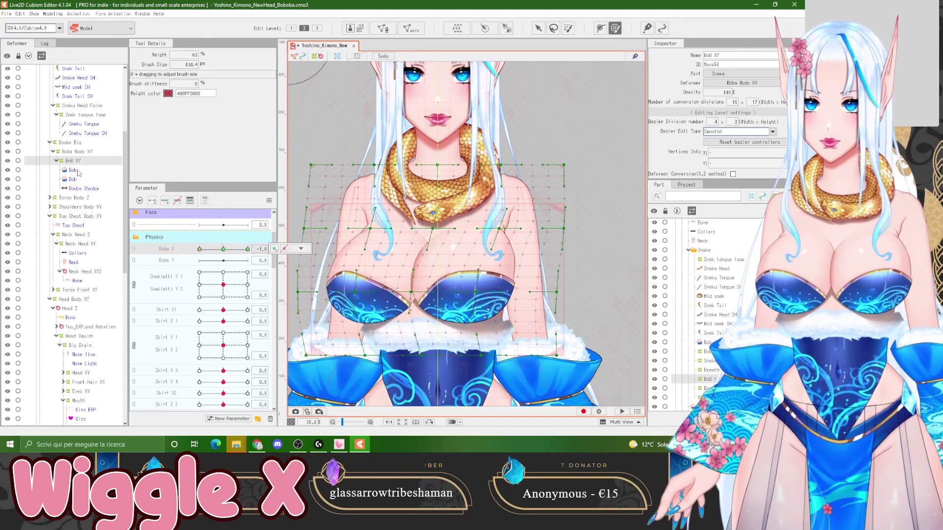
# Inspect the two Bob meshes across the Boba X -1.0 and 1.0 keys
pyautogui.click(77, 170)
pyautogui.scroll(2, 324, 229)
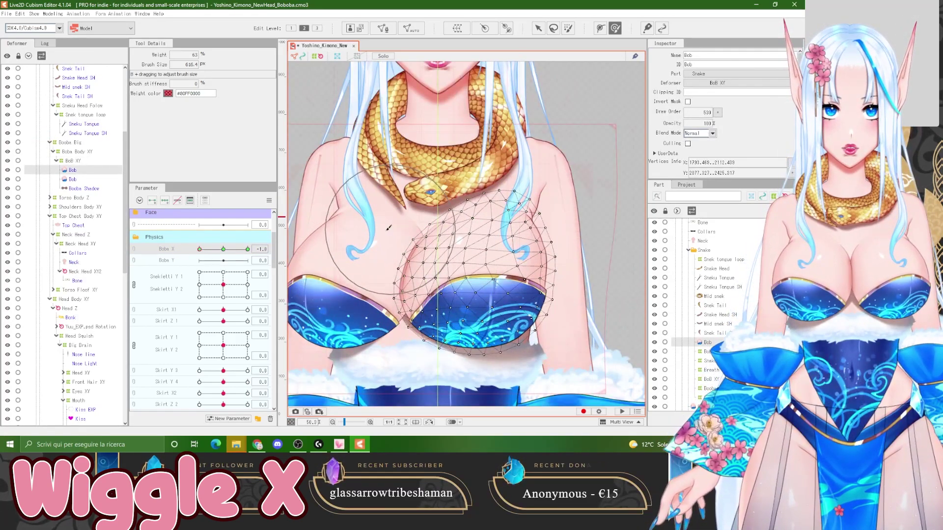
pyautogui.scroll(-2, 389, 228)
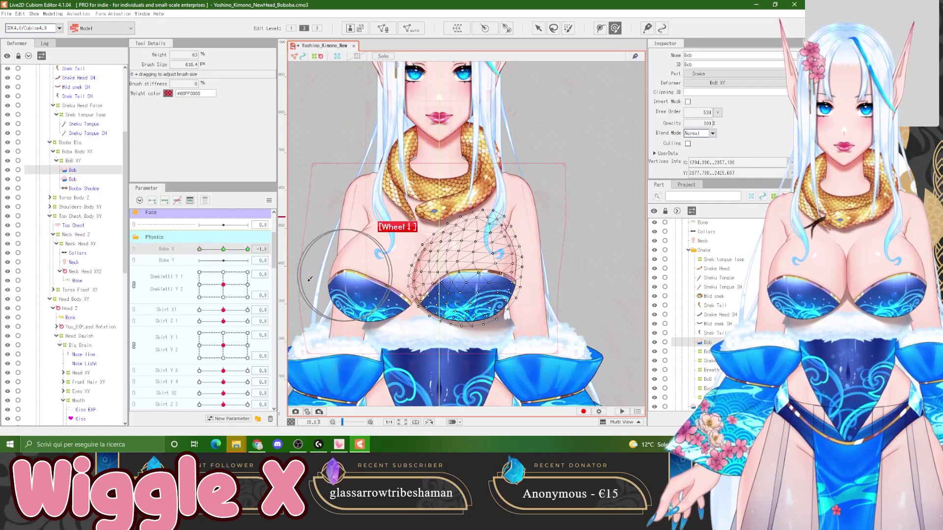
pyautogui.moveTo(200, 251); pyautogui.dragTo(278, 259)
pyautogui.click(73, 179)
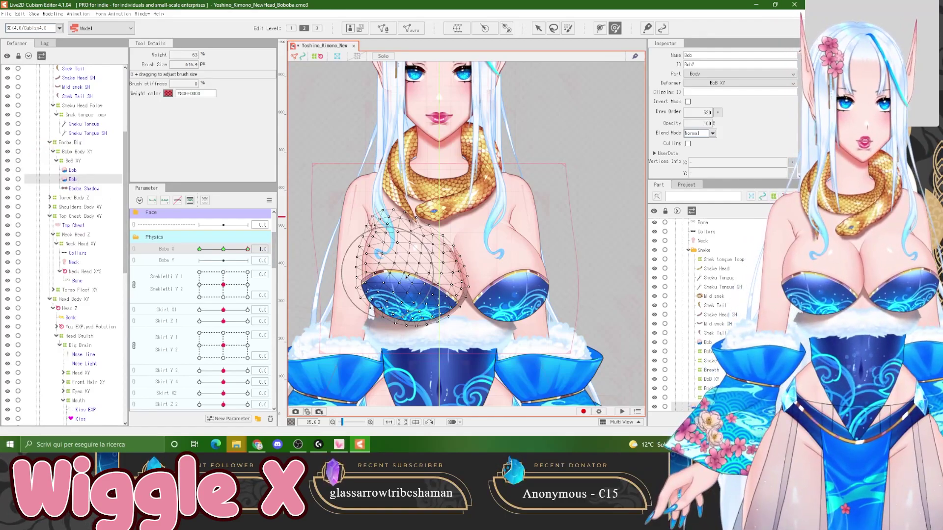
# Try lowering the draw order of the mesh with ID Bob to 529 at the Boba X 1.0 key
pyautogui.click(72, 170)
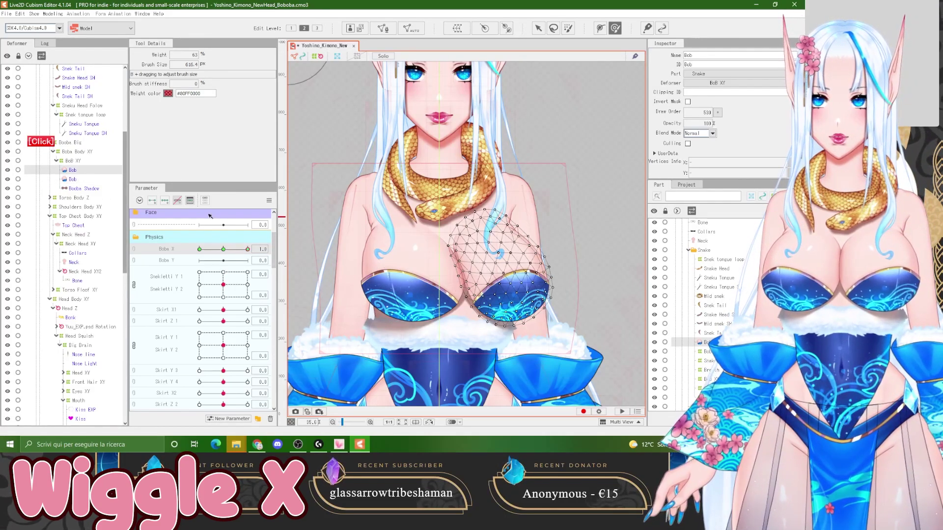
pyautogui.rightClick(251, 251)
pyautogui.click(718, 113)
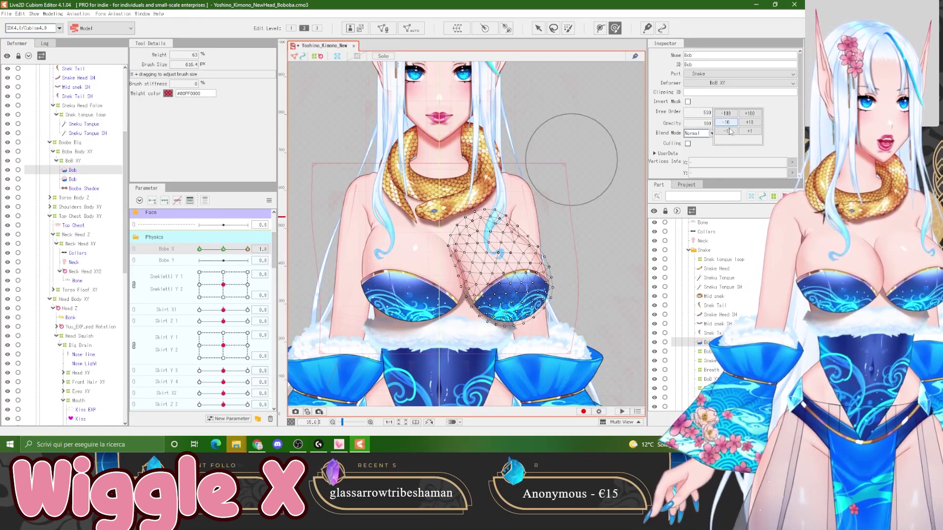
pyautogui.click(725, 122)
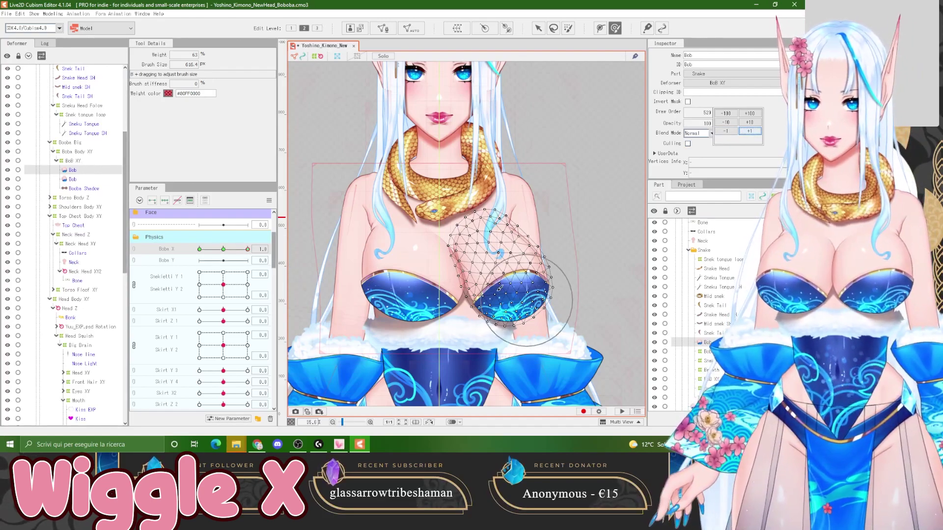
pyautogui.scroll(3, 484, 294)
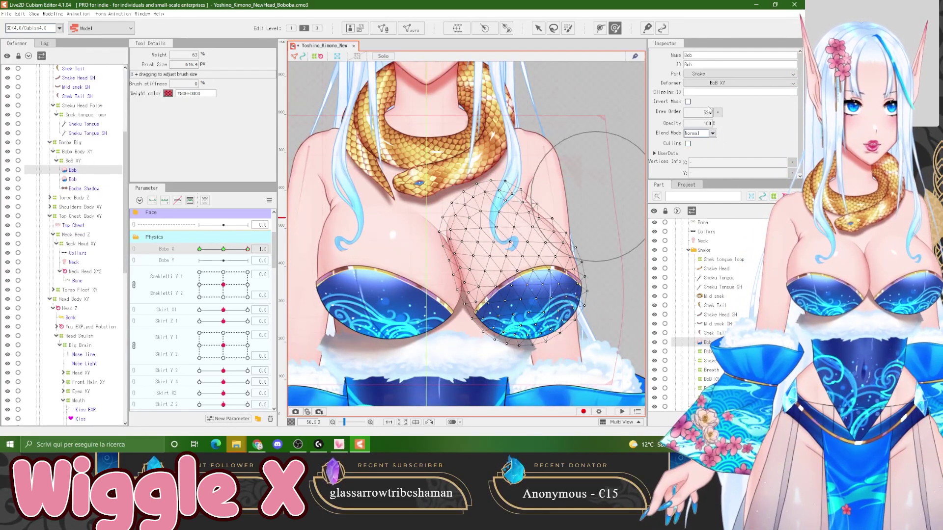
pyautogui.press('ctrl')
pyautogui.hotkey('ctrl', 'z')
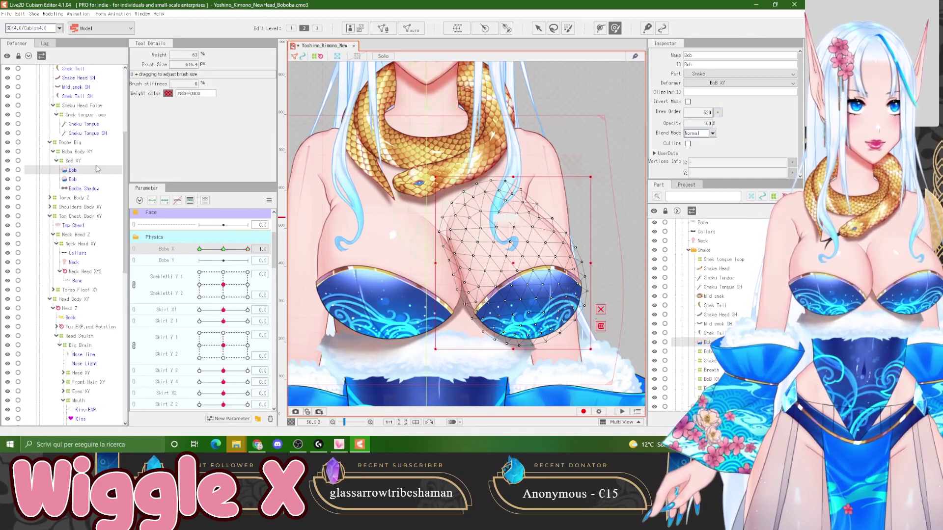
pyautogui.hotkey('ctrl', 'y')
# Inspect the Bob2 mesh's inner edge, and lower the other Bob mesh's draw order by 1 to 529 at the Boba X 1.0 key
pyautogui.click(74, 178)
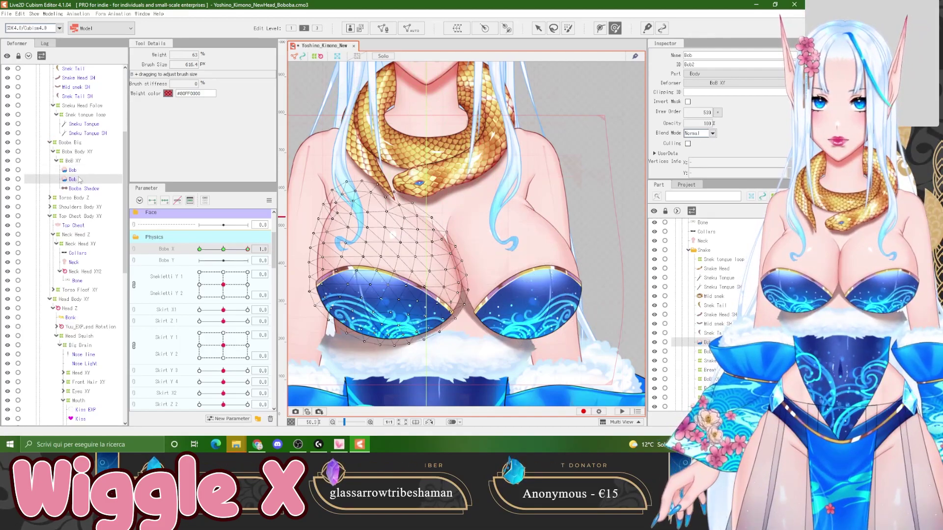
pyautogui.moveTo(491, 235)
pyautogui.mouseDown()
pyautogui.moveTo(442, 260)
pyautogui.moveTo(480, 253)
pyautogui.mouseUp()
pyautogui.scroll(3, 480, 254)
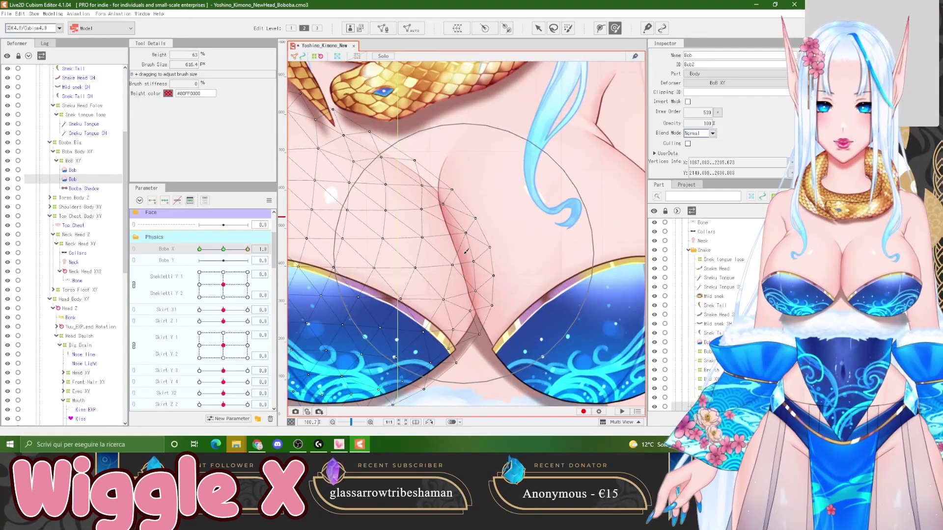
pyautogui.scroll(-2, 468, 240)
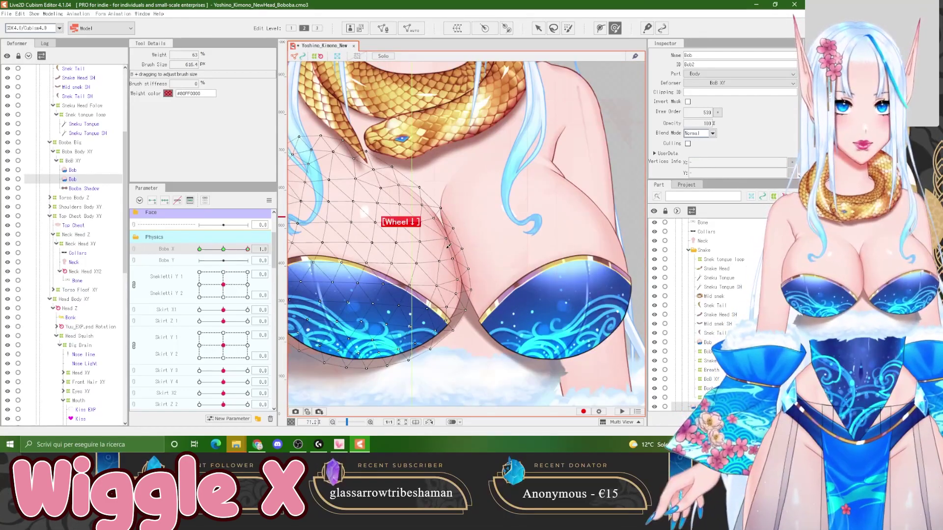
pyautogui.click(74, 170)
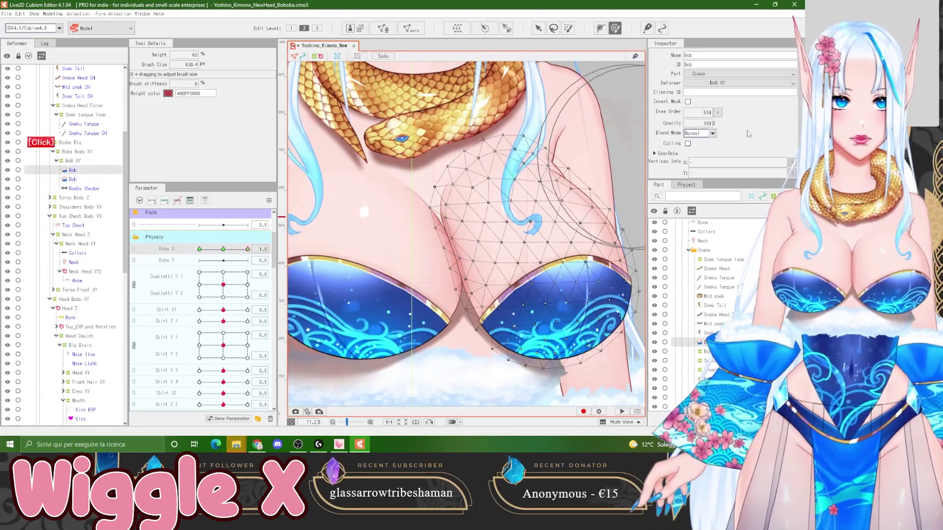
pyautogui.click(718, 115)
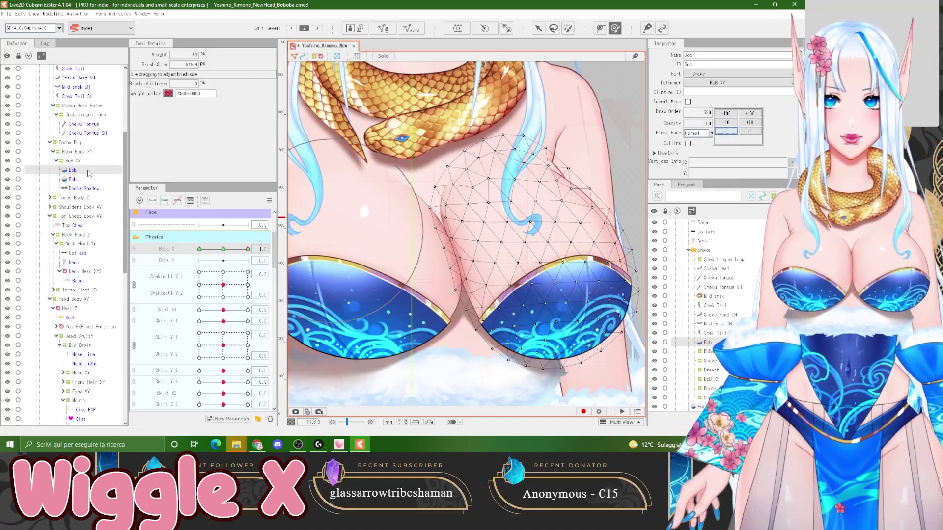
# Reshape the Bob2 mesh's upper area and its outer and lower edges with the deform brush at the Boba X 1.0 key
pyautogui.click(72, 179)
pyautogui.scroll(-2, 442, 236)
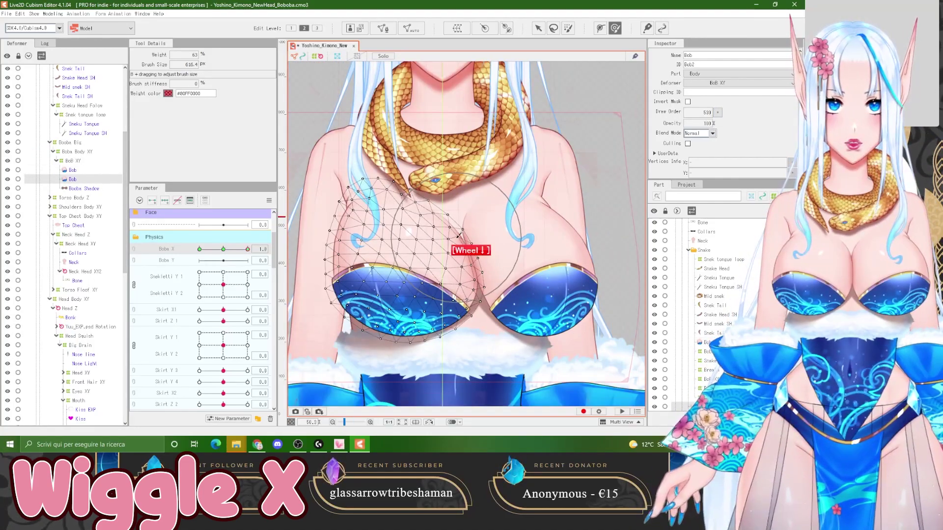
pyautogui.moveTo(400, 261)
pyautogui.mouseDown()
pyautogui.moveTo(419, 279)
pyautogui.moveTo(434, 281)
pyautogui.moveTo(447, 248)
pyautogui.moveTo(436, 246)
pyautogui.moveTo(397, 282)
pyautogui.moveTo(436, 289)
pyautogui.moveTo(438, 247)
pyautogui.moveTo(418, 236)
pyautogui.mouseUp()
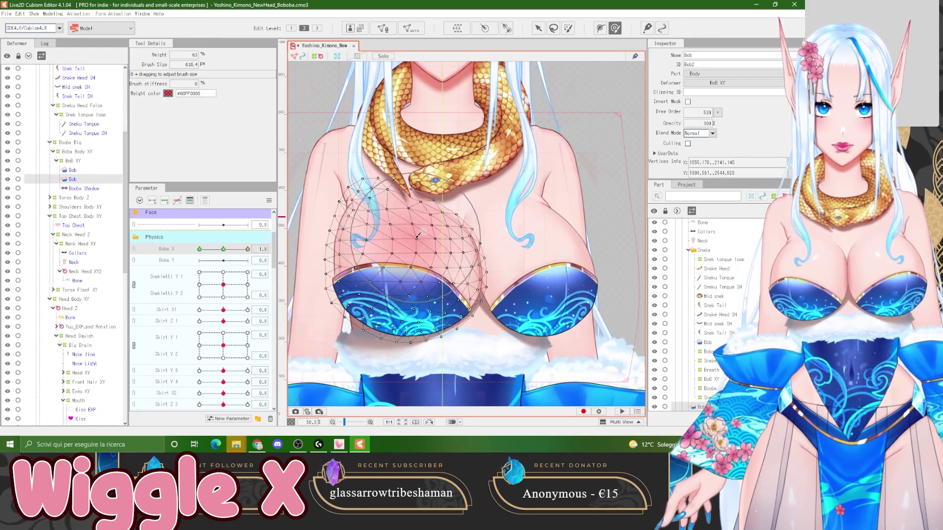
pyautogui.moveTo(321, 279); pyautogui.dragTo(325, 278)
pyautogui.moveTo(332, 311); pyautogui.dragTo(337, 308)
pyautogui.moveTo(464, 342); pyautogui.dragTo(469, 341)
pyautogui.moveTo(326, 214)
pyautogui.mouseDown()
pyautogui.moveTo(319, 285)
pyautogui.moveTo(310, 279)
pyautogui.moveTo(338, 273)
pyautogui.moveTo(338, 339)
pyautogui.mouseUp()
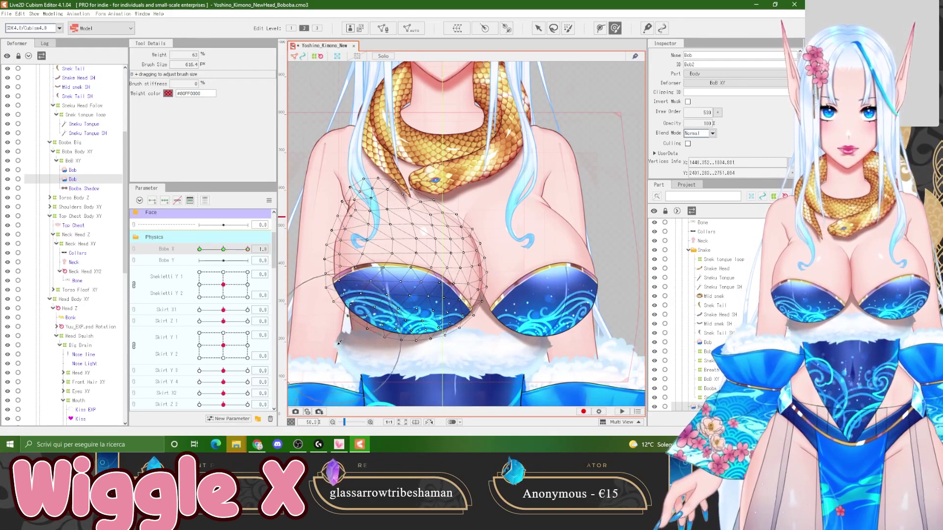
# Refine the Bob2 mesh's inner side and middle at the Boba X 1.0 key, checking its movement along the parameter
pyautogui.click(396, 256)
pyautogui.click(263, 447)
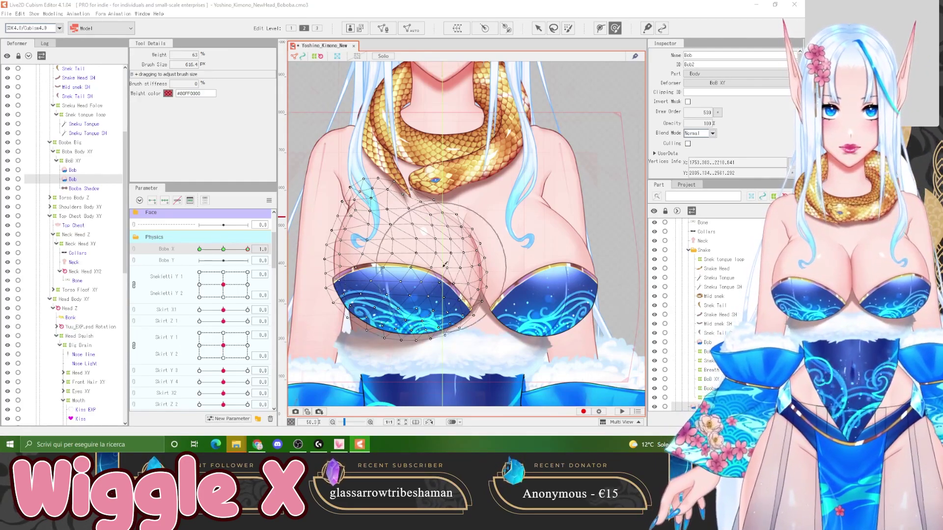
pyautogui.moveTo(445, 265); pyautogui.dragTo(426, 236)
pyautogui.moveTo(355, 275); pyautogui.dragTo(352, 274)
pyautogui.moveTo(237, 250)
pyautogui.mouseDown()
pyautogui.moveTo(212, 250)
pyautogui.moveTo(249, 249)
pyautogui.mouseUp()
pyautogui.moveTo(359, 255); pyautogui.dragTo(369, 252)
pyautogui.moveTo(387, 274)
pyautogui.mouseDown()
pyautogui.moveTo(404, 262)
pyautogui.moveTo(445, 261)
pyautogui.moveTo(451, 283)
pyautogui.moveTo(491, 294)
pyautogui.moveTo(530, 275)
pyautogui.moveTo(510, 280)
pyautogui.mouseUp()
# Preview the finished Boba X movement from the 1.0 key to the -1.0 key and return the parameter to 0.0
pyautogui.click(67, 170)
pyautogui.scroll(-3, 406, 237)
pyautogui.moveTo(247, 249); pyautogui.dragTo(199, 249)
pyautogui.rightClick(223, 249)
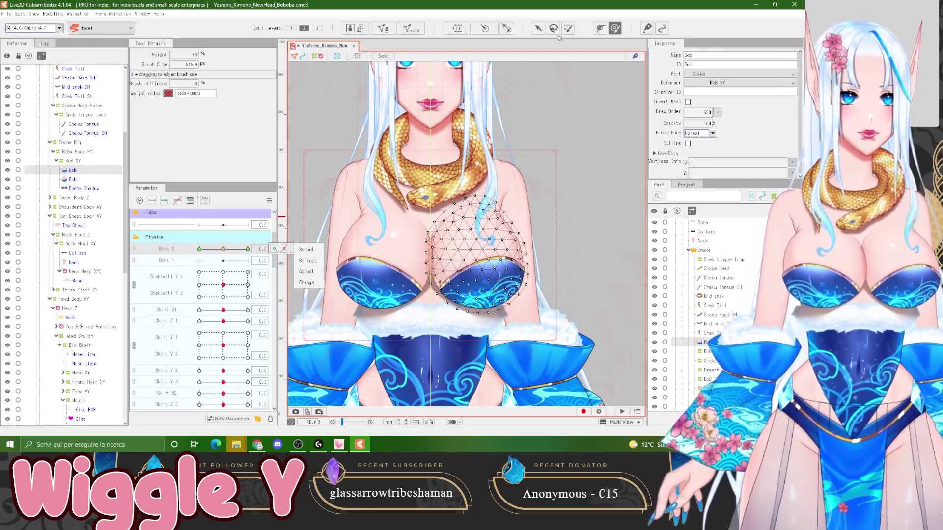
# Add three keys on Boba Y to the BoB XY warp deformer, working with the Arrow tool
pyautogui.click(539, 30)
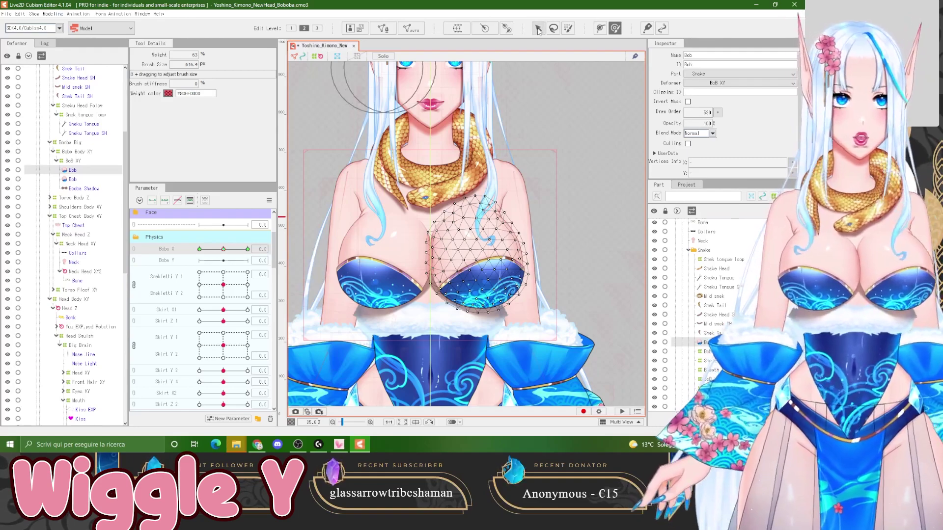
pyautogui.click(538, 29)
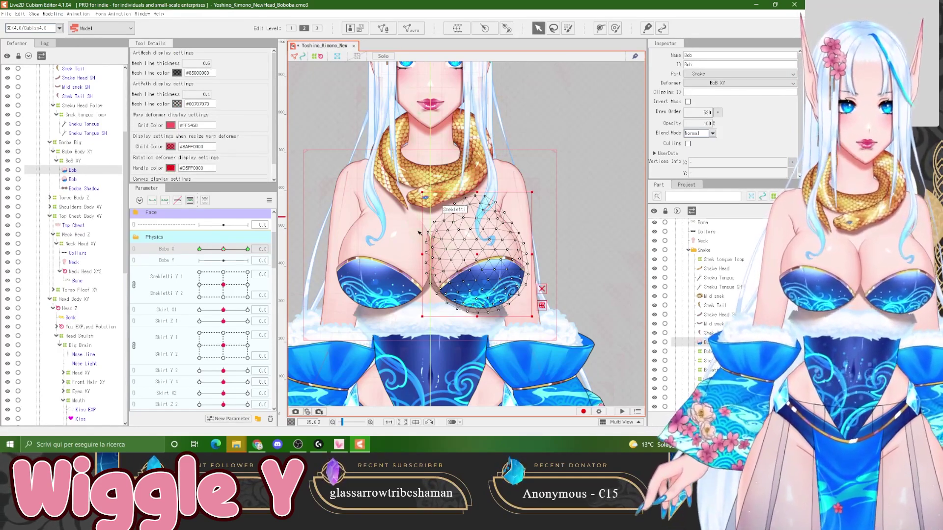
pyautogui.scroll(2, 418, 296)
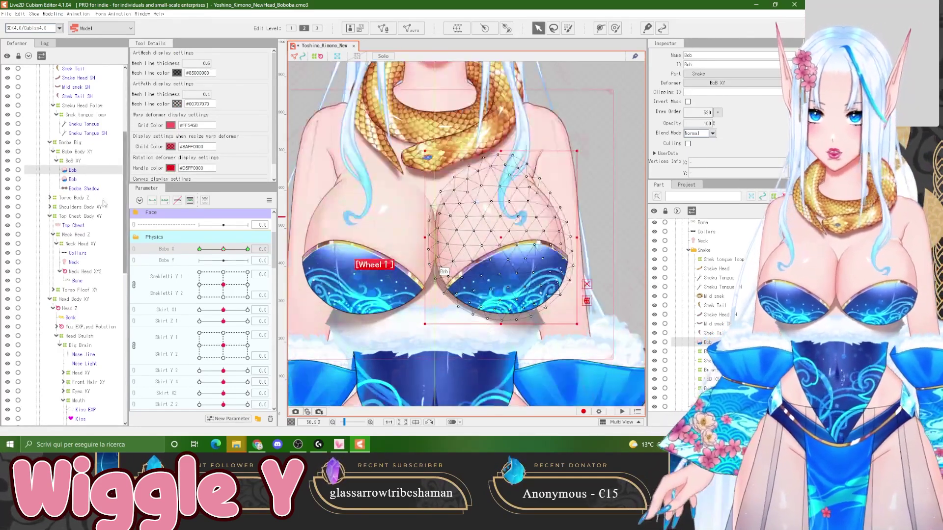
pyautogui.click(85, 161)
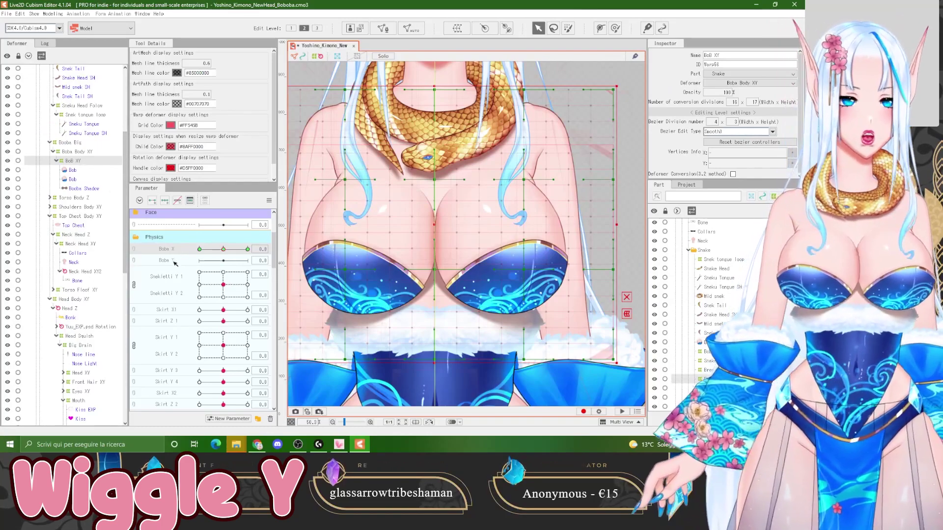
pyautogui.click(186, 263)
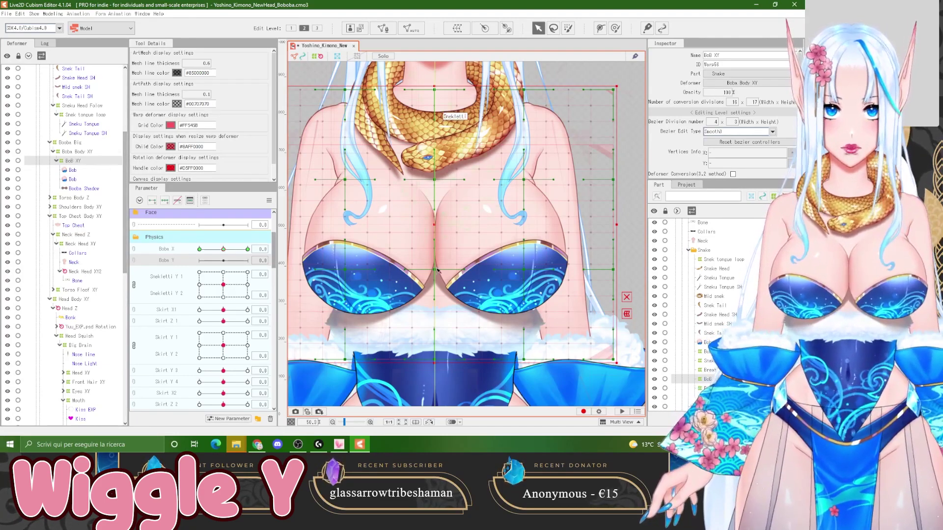
pyautogui.click(165, 200)
# Lower the BoB XY deformer's chest-level control points and spread the two side ones outward at the Boba Y -1.0 key
pyautogui.moveTo(223, 261); pyautogui.dragTo(199, 261)
pyautogui.scroll(-2, 466, 256)
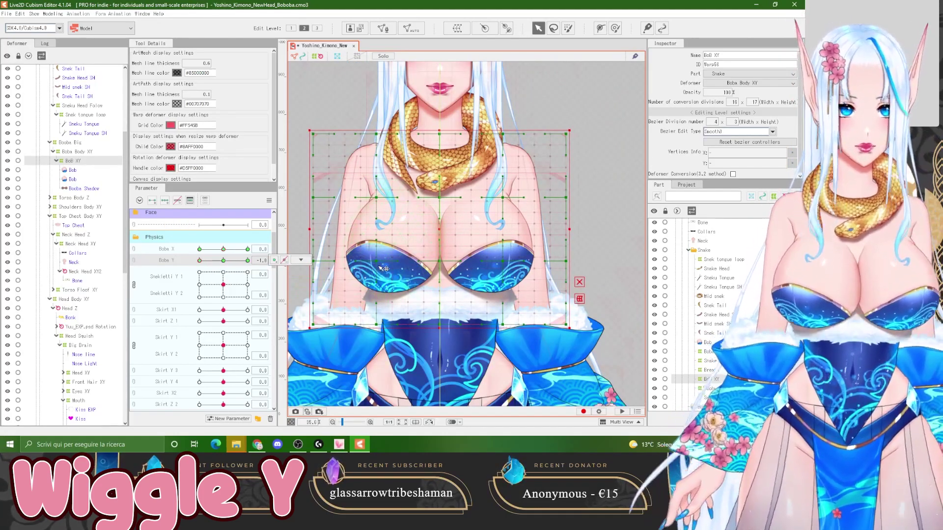
pyautogui.moveTo(377, 261); pyautogui.dragTo(376, 278)
pyautogui.moveTo(503, 261); pyautogui.dragTo(503, 278)
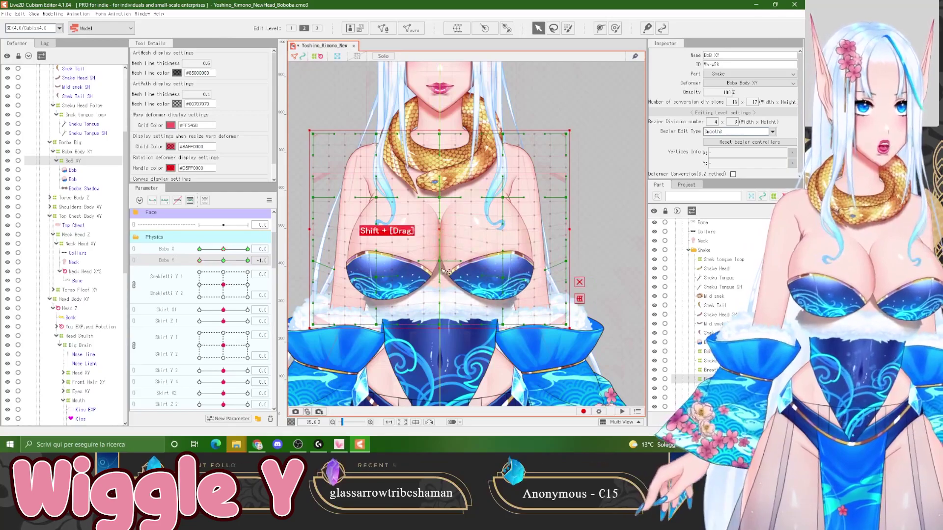
pyautogui.moveTo(440, 261); pyautogui.dragTo(441, 273)
pyautogui.moveTo(376, 278); pyautogui.dragTo(364, 278)
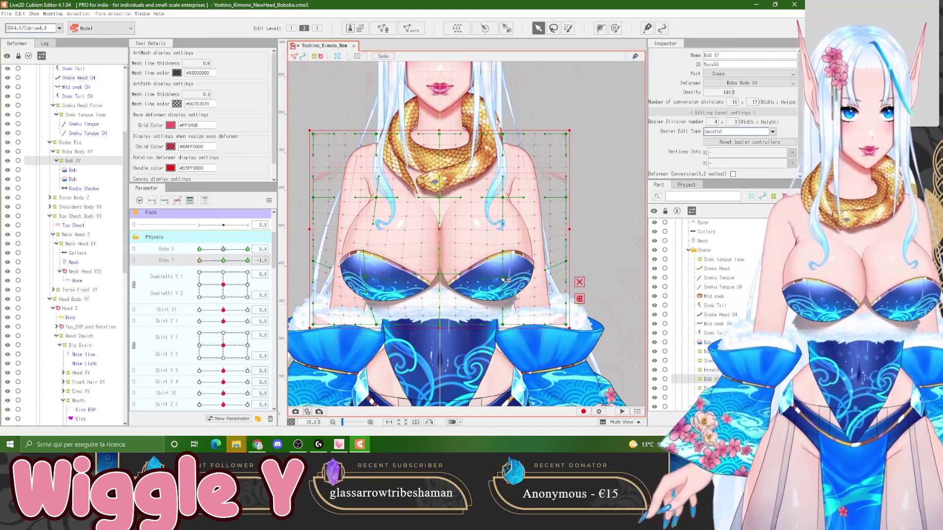
pyautogui.moveTo(503, 278); pyautogui.dragTo(514, 278)
# Pull the BoB XY deformer's side control points outward and its bottom row down at the Boba Y -1.0 key
pyautogui.moveTo(566, 261); pyautogui.dragTo(571, 262)
pyautogui.moveTo(503, 325); pyautogui.dragTo(503, 333)
pyautogui.moveTo(376, 325); pyautogui.dragTo(376, 333)
pyautogui.moveTo(313, 261); pyautogui.dragTo(307, 262)
pyautogui.moveTo(200, 261); pyautogui.dragTo(178, 260)
pyautogui.moveTo(440, 274); pyautogui.dragTo(440, 277)
pyautogui.moveTo(440, 325); pyautogui.dragTo(440, 331)
pyautogui.moveTo(565, 324); pyautogui.dragTo(573, 332)
pyautogui.moveTo(313, 324); pyautogui.dragTo(308, 326)
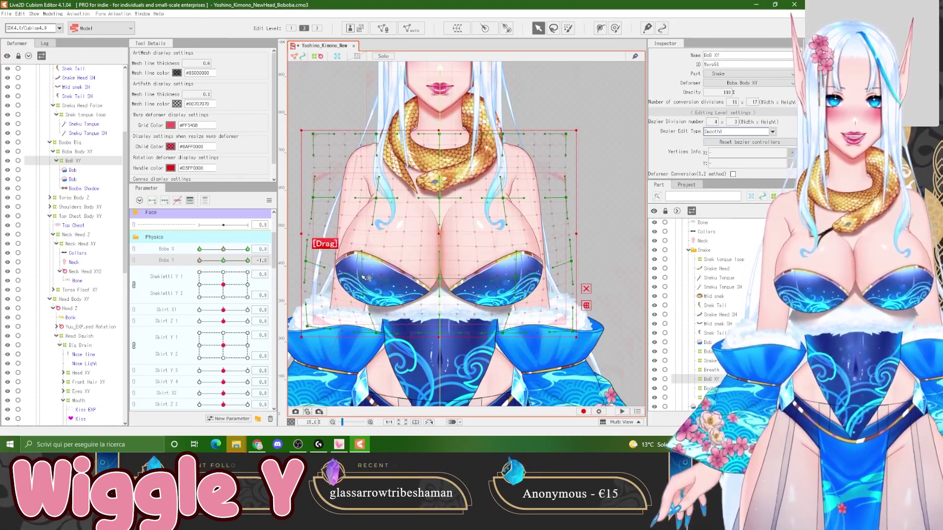
pyautogui.moveTo(199, 260)
pyautogui.mouseDown()
pyautogui.moveTo(214, 262)
pyautogui.moveTo(196, 260)
pyautogui.mouseUp()
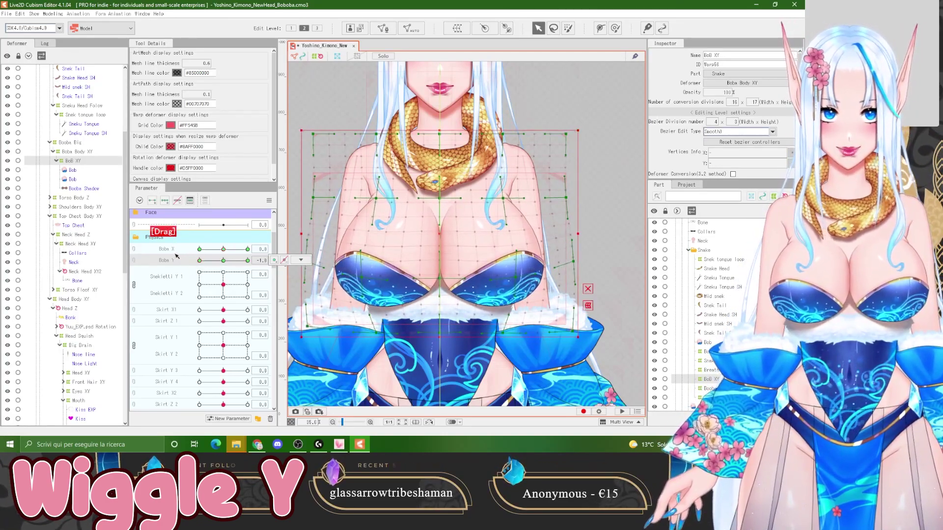
# Raise the BoB XY deformer's chest, side and bottom control points, narrowing the chest ones inward, at the Boba Y 1.0 key, and preview the movement
pyautogui.moveTo(191, 255); pyautogui.dragTo(289, 260)
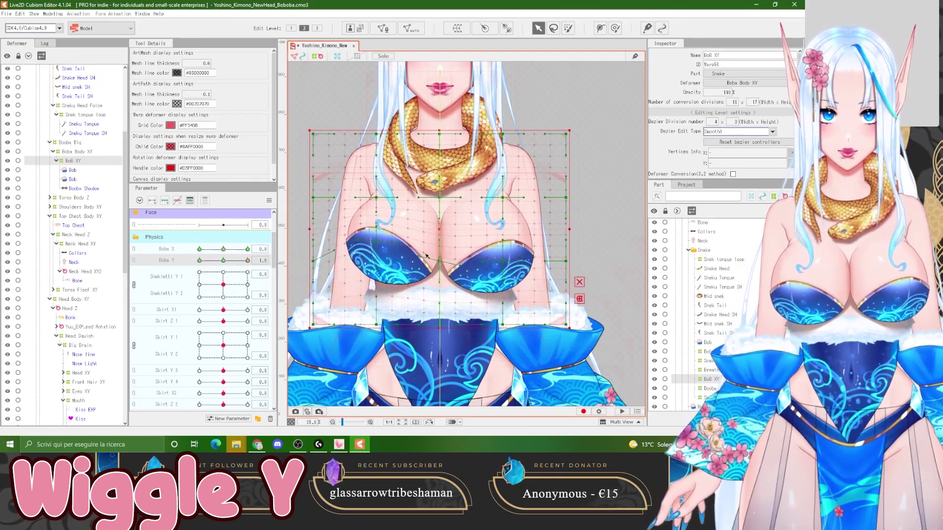
pyautogui.moveTo(376, 241); pyautogui.dragTo(388, 241)
pyautogui.moveTo(502, 241); pyautogui.dragTo(495, 241)
pyautogui.moveTo(502, 325); pyautogui.dragTo(493, 313)
pyautogui.moveTo(376, 325); pyautogui.dragTo(376, 290)
pyautogui.moveTo(492, 289); pyautogui.dragTo(505, 290)
pyautogui.moveTo(313, 261); pyautogui.dragTo(314, 254)
pyautogui.moveTo(566, 261); pyautogui.dragTo(565, 247)
pyautogui.moveTo(247, 260); pyautogui.dragTo(157, 238)
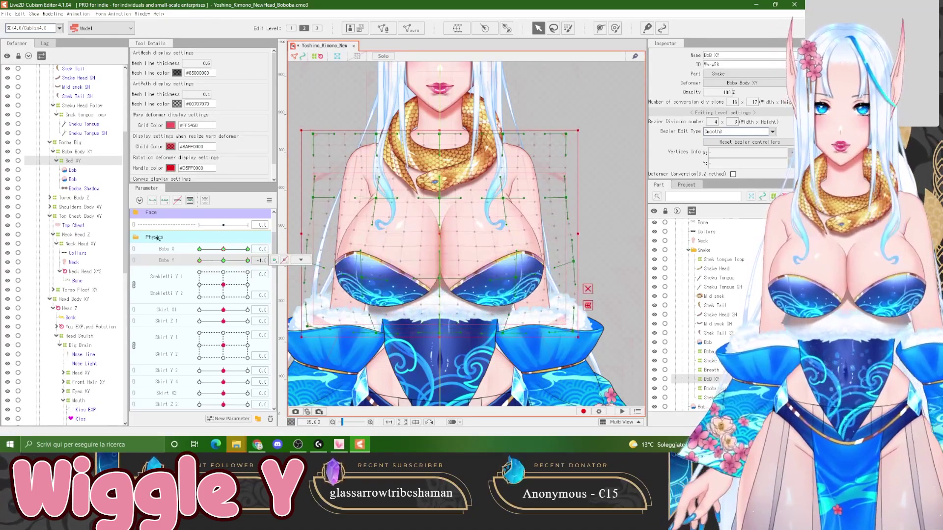
# Reshape the chest and outer side of the BoB XY deformer with the Deform Brush at the Boba Y -1.0 key
pyautogui.click(616, 28)
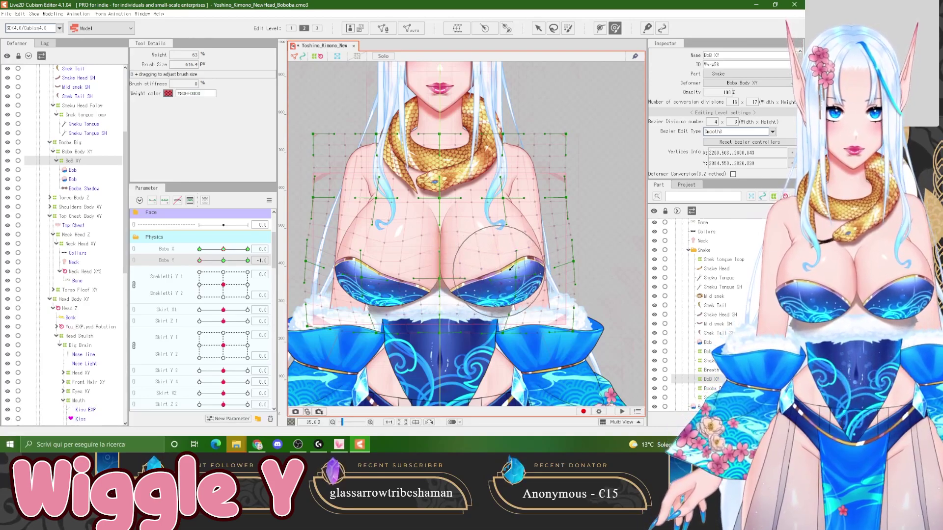
pyautogui.moveTo(545, 257); pyautogui.dragTo(502, 259)
pyautogui.moveTo(522, 317)
pyautogui.mouseDown()
pyautogui.moveTo(524, 328)
pyautogui.moveTo(474, 324)
pyautogui.mouseUp()
pyautogui.moveTo(585, 305); pyautogui.dragTo(577, 303)
pyautogui.moveTo(201, 261)
pyautogui.mouseDown()
pyautogui.moveTo(222, 261)
pyautogui.moveTo(198, 261)
pyautogui.mouseUp()
pyautogui.moveTo(519, 282); pyautogui.dragTo(519, 289)
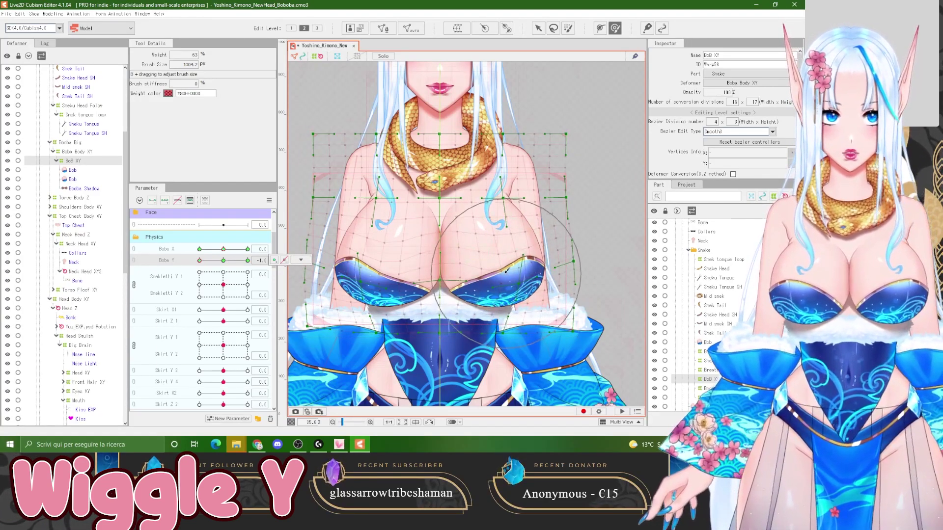
# Resize the deform brush to about 633 px and refine both chest halves of the BoB XY deformer at Boba Y -1.0
pyautogui.press('b')
pyautogui.moveTo(448, 249)
pyautogui.mouseDown()
pyautogui.moveTo(537, 263)
pyautogui.moveTo(525, 251)
pyautogui.mouseUp()
pyautogui.moveTo(487, 278); pyautogui.dragTo(478, 274)
pyautogui.click(552, 281)
pyautogui.moveTo(551, 281); pyautogui.dragTo(565, 272)
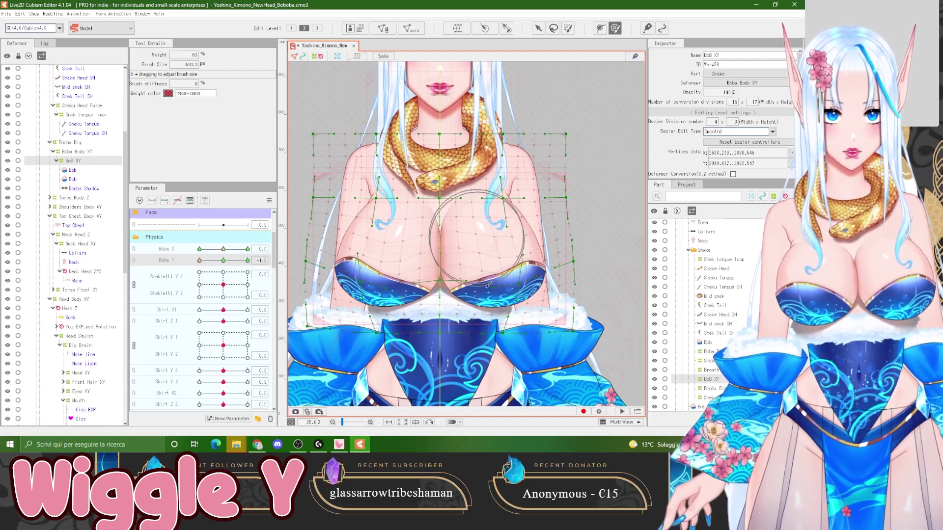
pyautogui.moveTo(373, 246)
pyautogui.mouseDown()
pyautogui.moveTo(360, 280)
pyautogui.moveTo(369, 302)
pyautogui.moveTo(411, 287)
pyautogui.moveTo(409, 276)
pyautogui.mouseUp()
# Push both outer sides of the BoB XY deformer upward with the deform brush at the Boba Y 1.0 key
pyautogui.moveTo(199, 261)
pyautogui.mouseDown()
pyautogui.moveTo(222, 261)
pyautogui.moveTo(187, 263)
pyautogui.moveTo(273, 262)
pyautogui.mouseUp()
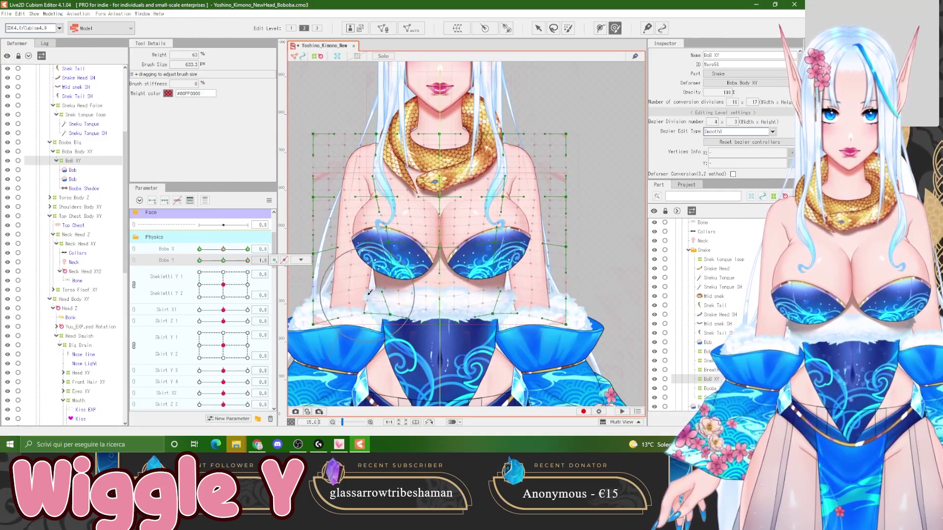
pyautogui.moveTo(332, 268); pyautogui.dragTo(334, 225)
pyautogui.moveTo(332, 201); pyautogui.dragTo(335, 194)
pyautogui.click(350, 285)
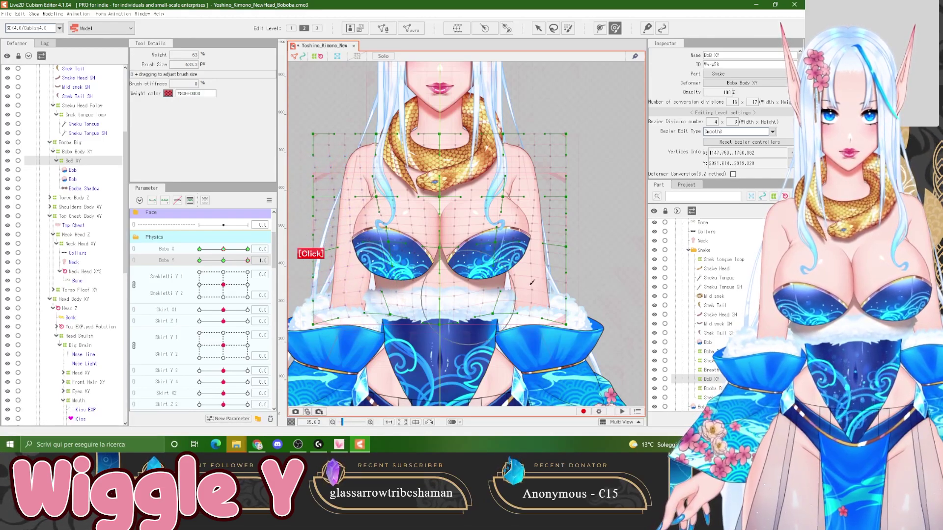
pyautogui.moveTo(536, 248); pyautogui.dragTo(540, 192)
pyautogui.click(553, 201)
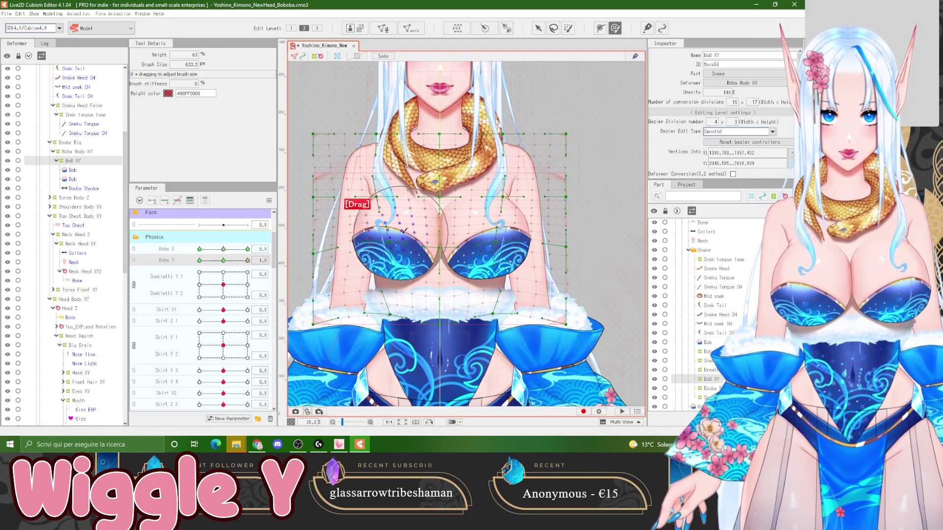
# Refine both chest halves with small brush strokes at Boba Y 1.0, and return Boba Y to its default
pyautogui.moveTo(481, 233); pyautogui.dragTo(486, 231)
pyautogui.moveTo(247, 260)
pyautogui.mouseDown()
pyautogui.moveTo(164, 251)
pyautogui.moveTo(255, 258)
pyautogui.mouseUp()
pyautogui.moveTo(390, 227); pyautogui.dragTo(415, 226)
pyautogui.moveTo(481, 224); pyautogui.dragTo(486, 230)
pyautogui.moveTo(248, 260); pyautogui.dragTo(230, 263)
pyautogui.rightClick(229, 264)
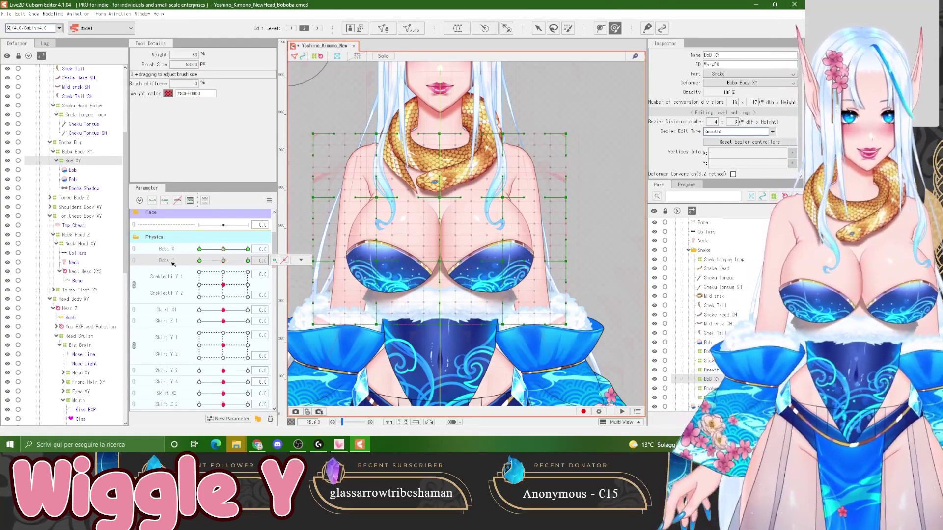
# Link Boba X and Boba Y into one two-axis parameter and synthesize its corner keys
pyautogui.click(134, 249)
pyautogui.click(271, 200)
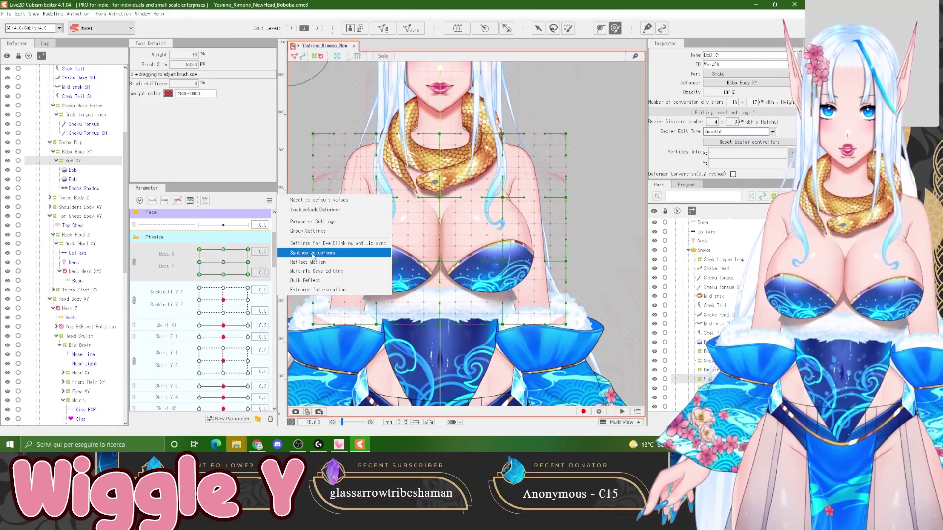
pyautogui.click(312, 254)
pyautogui.click(210, 213)
# Adjust the BoB XY deformer's sides with the deform brush at the Boba X -1.0 and 1.0 corners with Boba Y at 1.0
pyautogui.moveTo(220, 263); pyautogui.dragTo(123, 188)
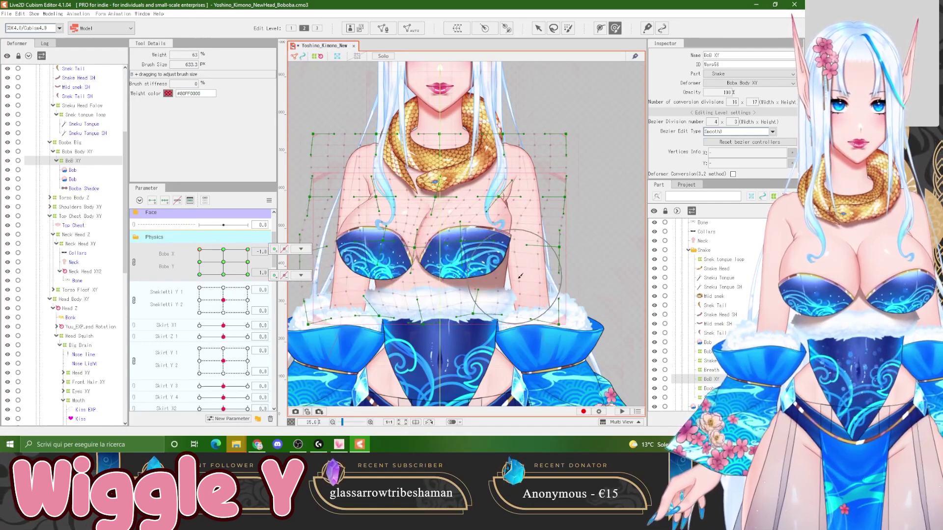
pyautogui.click(491, 299)
pyautogui.moveTo(497, 300); pyautogui.dragTo(522, 287)
pyautogui.moveTo(549, 223)
pyautogui.mouseDown()
pyautogui.moveTo(541, 206)
pyautogui.moveTo(551, 238)
pyautogui.mouseUp()
pyautogui.moveTo(199, 249); pyautogui.dragTo(263, 241)
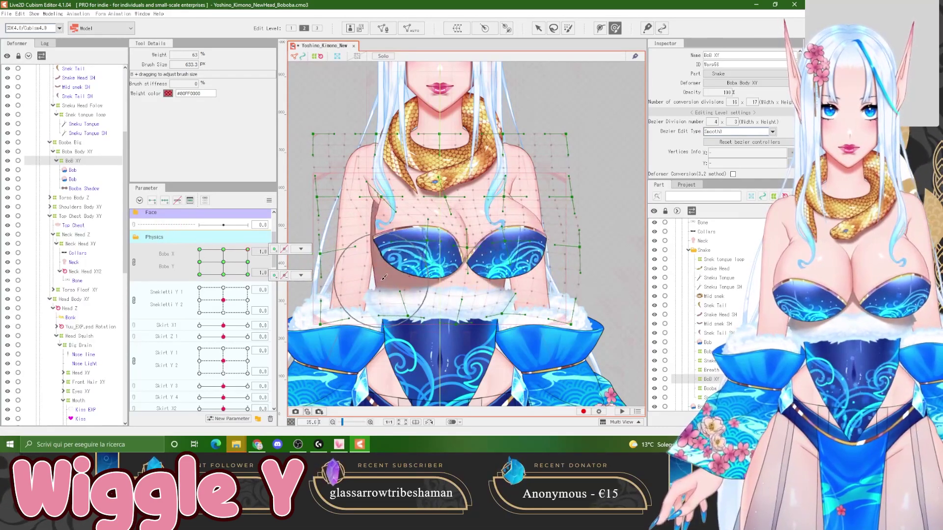
pyautogui.moveTo(361, 241); pyautogui.dragTo(376, 234)
# Brush the BoB XY deformer's sides outward at the Boba X 1.0, Boba Y -1.0 corner, and reset both parameters to default
pyautogui.moveTo(248, 249); pyautogui.dragTo(246, 275)
pyautogui.moveTo(572, 271); pyautogui.dragTo(577, 266)
pyautogui.moveTo(390, 284); pyautogui.dragTo(389, 289)
pyautogui.moveTo(584, 267); pyautogui.dragTo(589, 265)
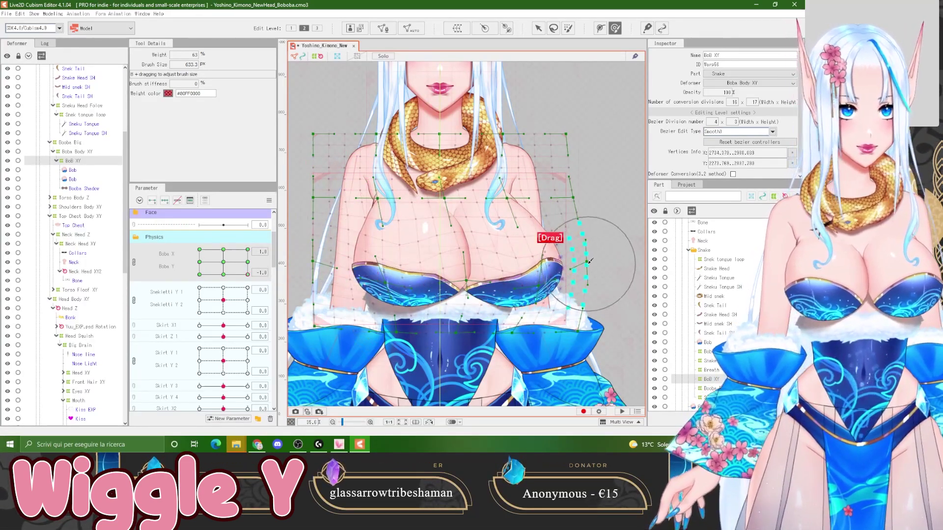
pyautogui.moveTo(322, 296); pyautogui.dragTo(317, 297)
pyautogui.moveTo(248, 274); pyautogui.dragTo(176, 283)
pyautogui.scroll(-2, 451, 250)
pyautogui.rightClick(165, 265)
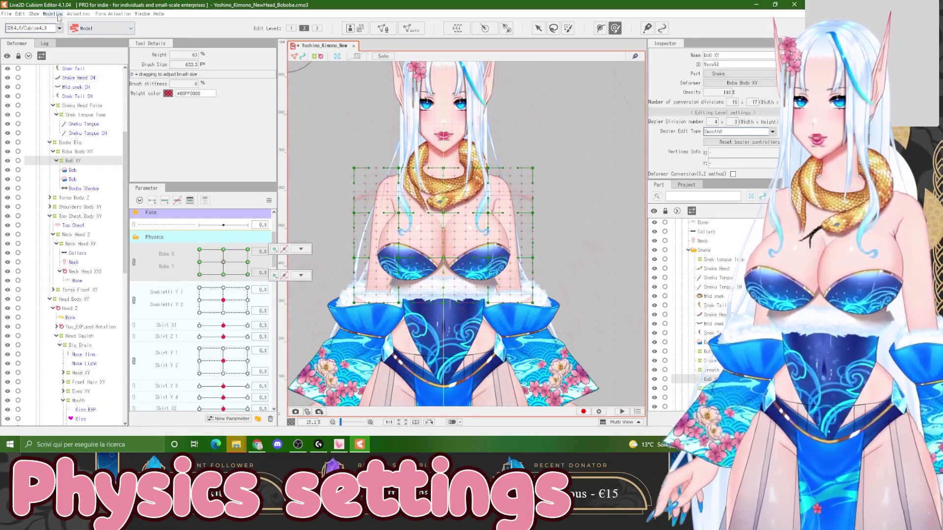
# Open the Physics/Scene Blending settings and examine the Boings Y group's input and output settings
pyautogui.click(58, 17)
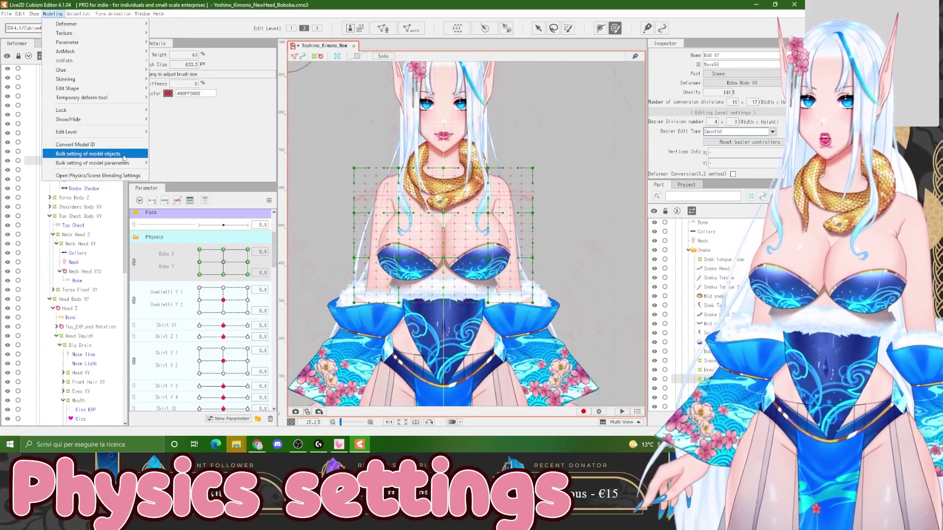
pyautogui.click(126, 176)
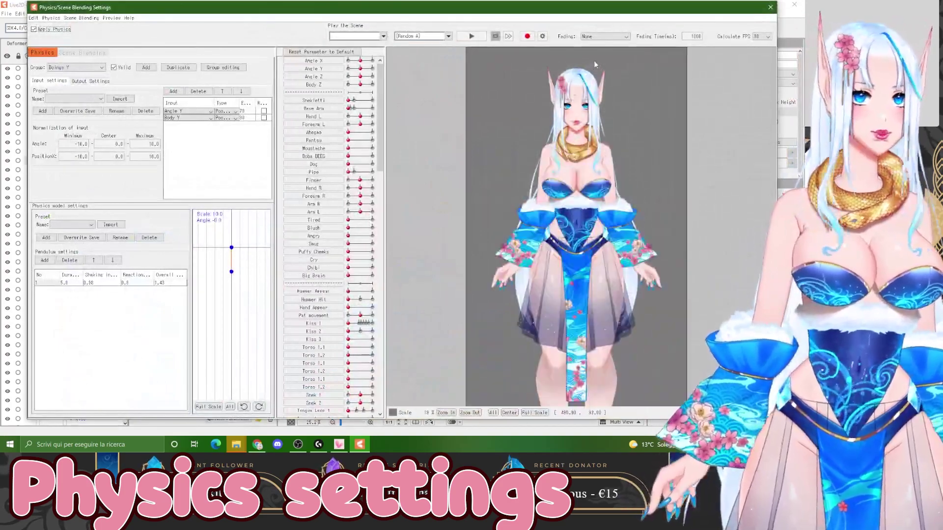
pyautogui.click(89, 67)
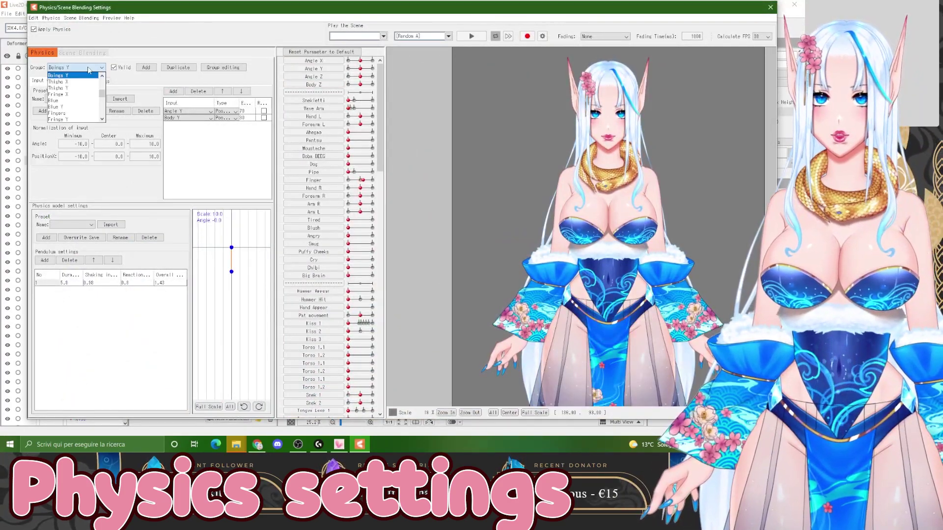
pyautogui.click(89, 68)
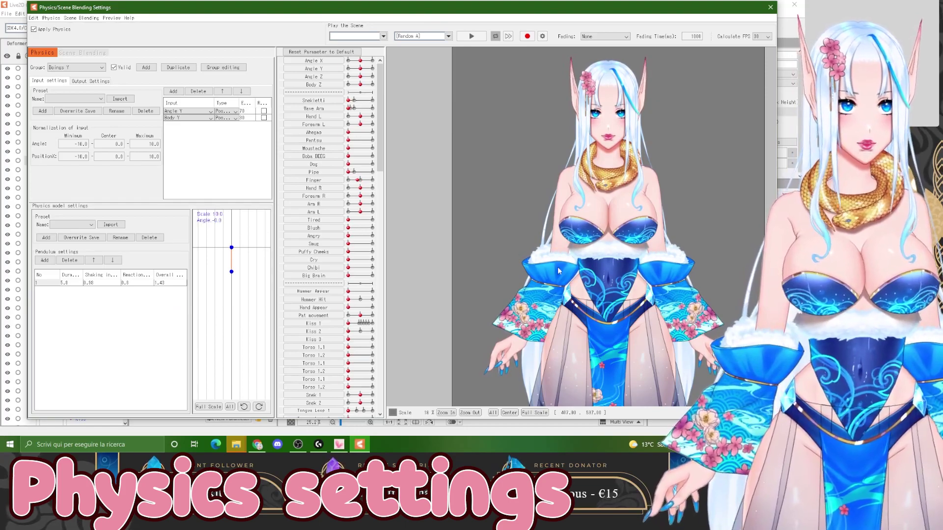
pyautogui.scroll(-2, 478, 219)
pyautogui.scroll(2, 605, 228)
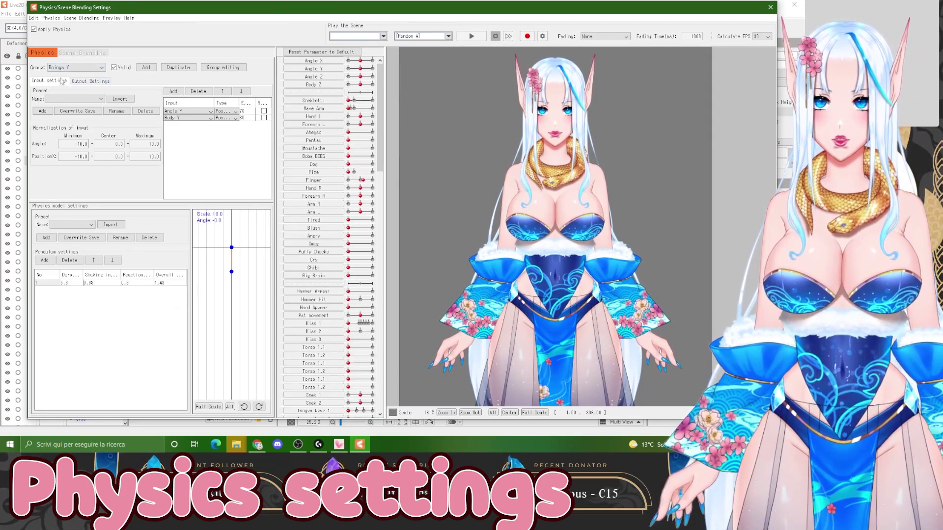
pyautogui.click(106, 84)
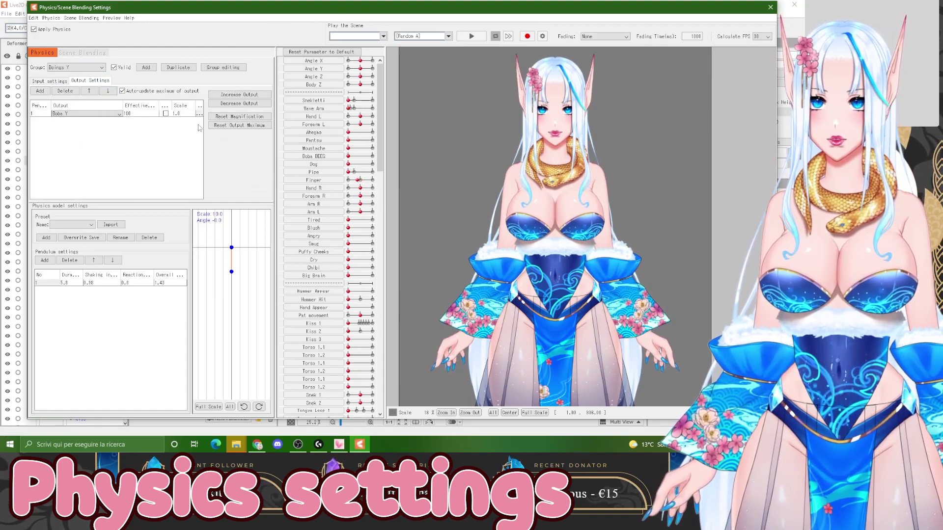
pyautogui.click(49, 81)
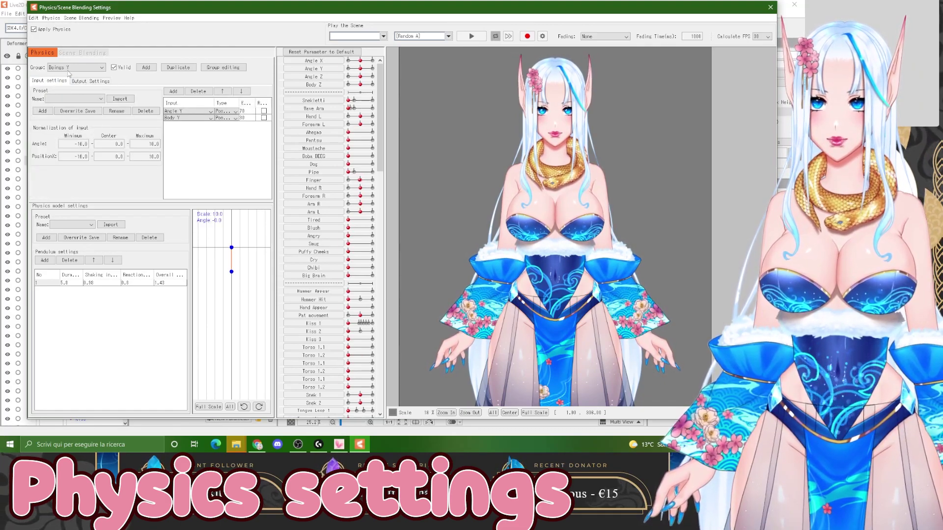
# Switch to the Boings X group and examine its input and output settings
pyautogui.click(69, 68)
pyautogui.scroll(1, 69, 73)
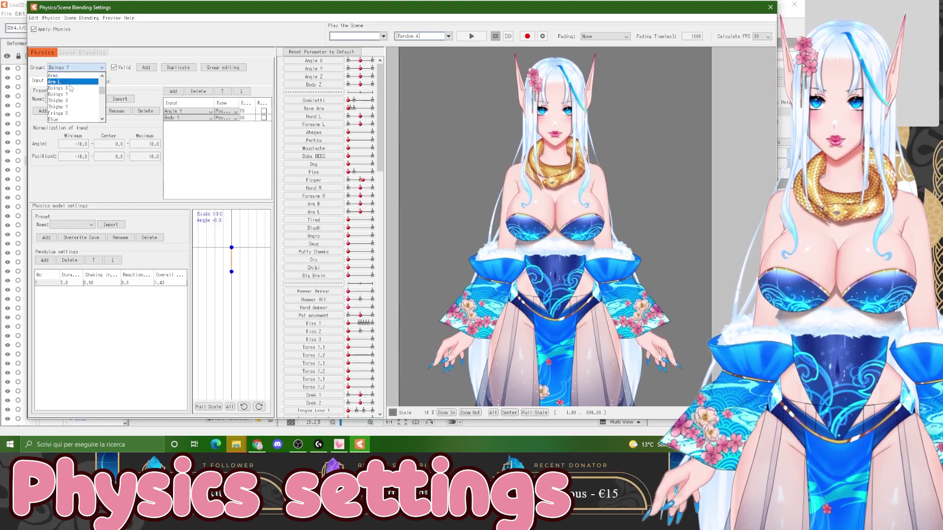
pyautogui.click(71, 90)
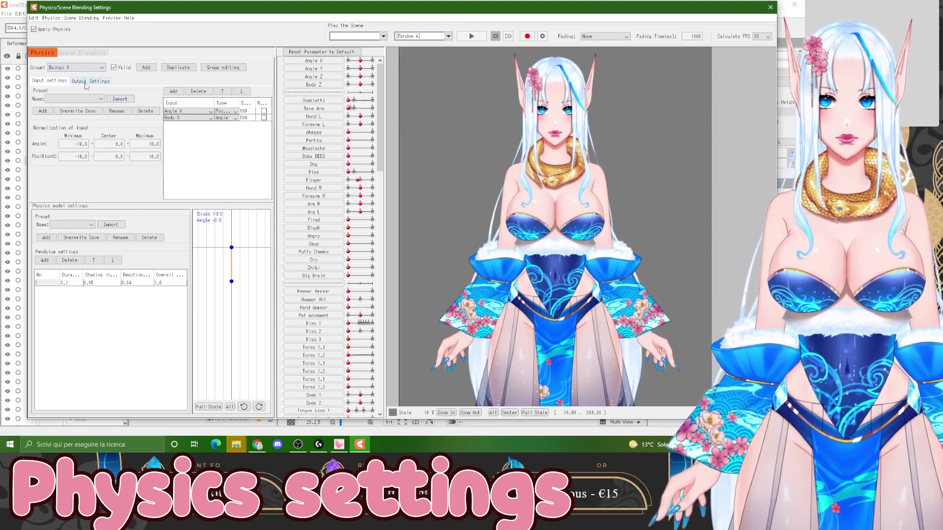
pyautogui.click(86, 82)
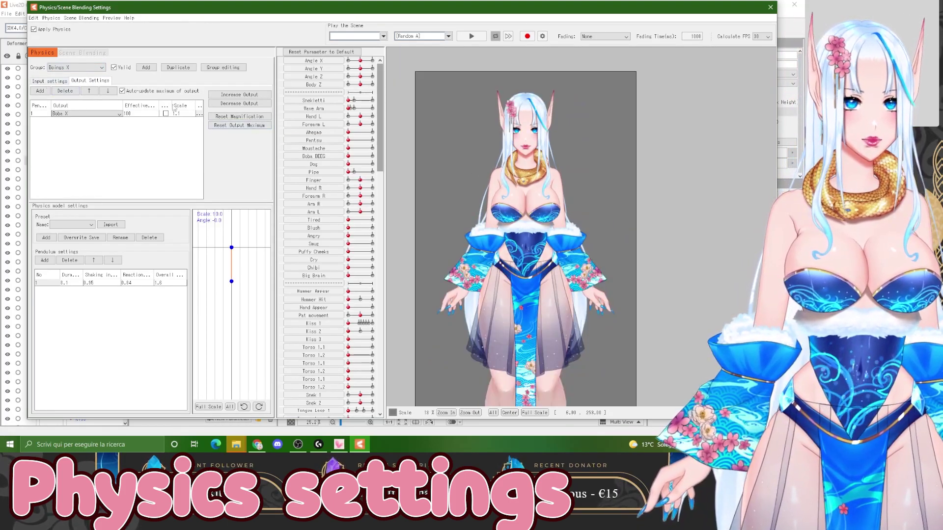
# Compare the pendulum and output settings of the Boings Y group with those of Boings X
pyautogui.click(77, 69)
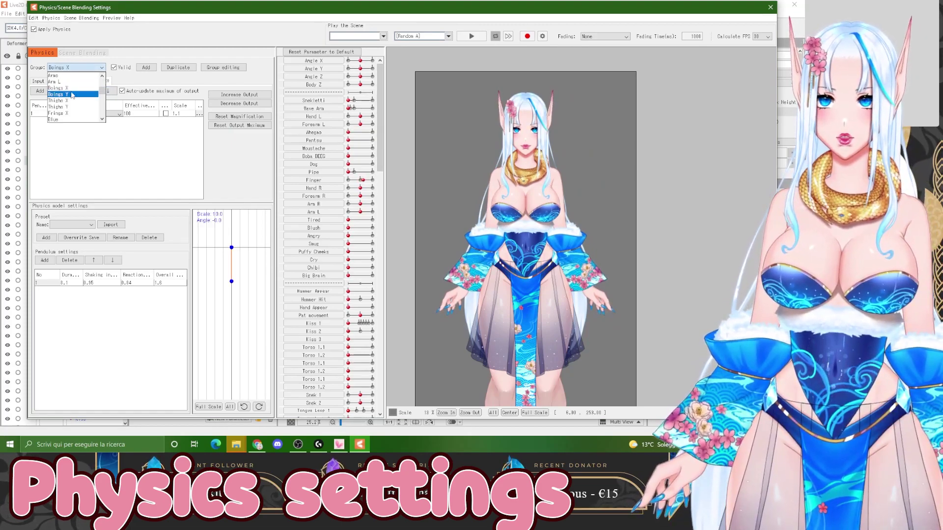
pyautogui.click(74, 95)
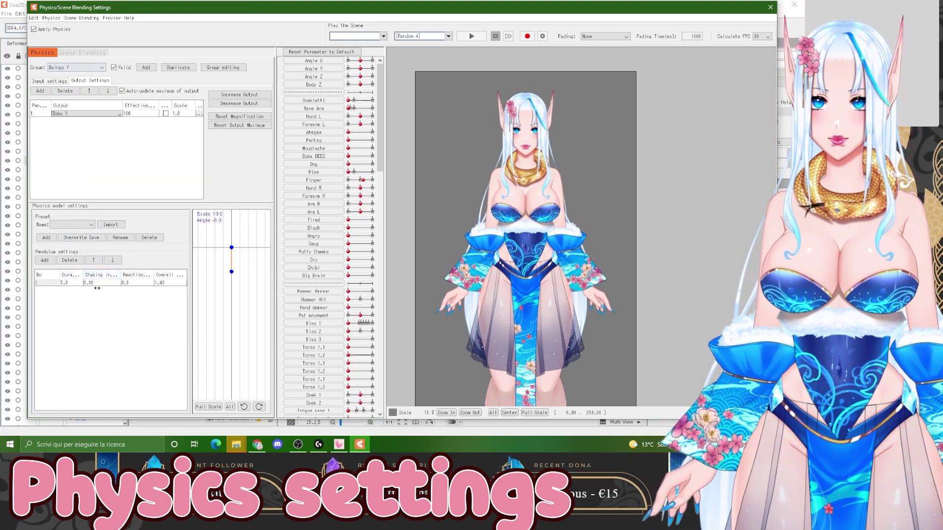
pyautogui.click(77, 68)
pyautogui.click(73, 88)
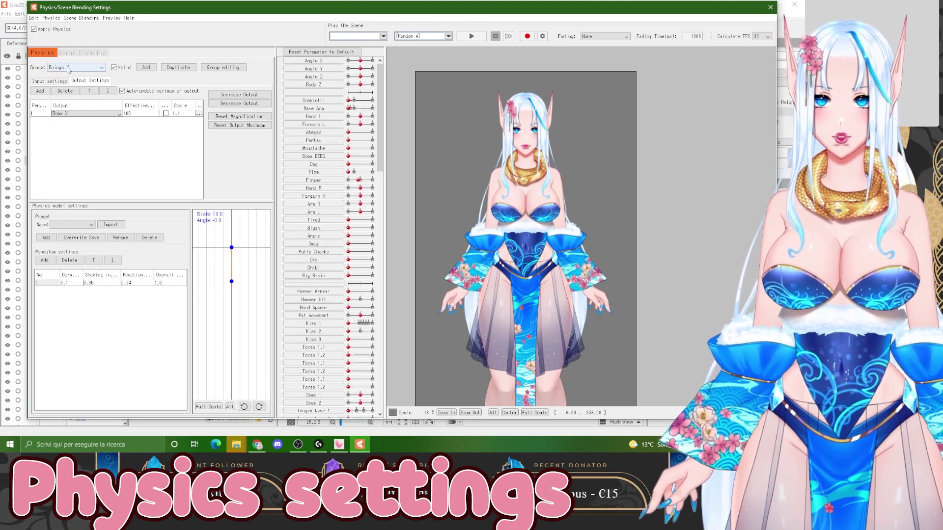
# Test the chest physics by swinging the model around in the preview, and close the physics settings
pyautogui.scroll(2, 516, 183)
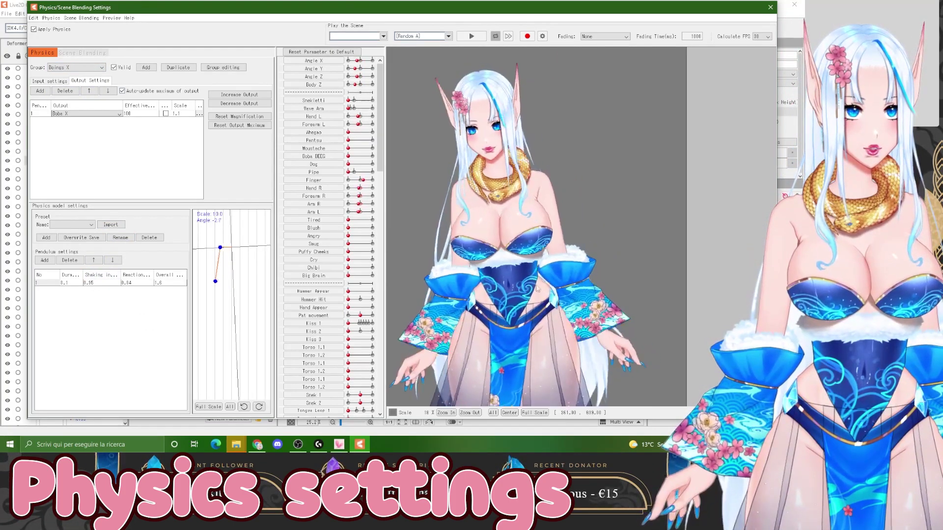
pyautogui.moveTo(550, 329); pyautogui.dragTo(472, 304)
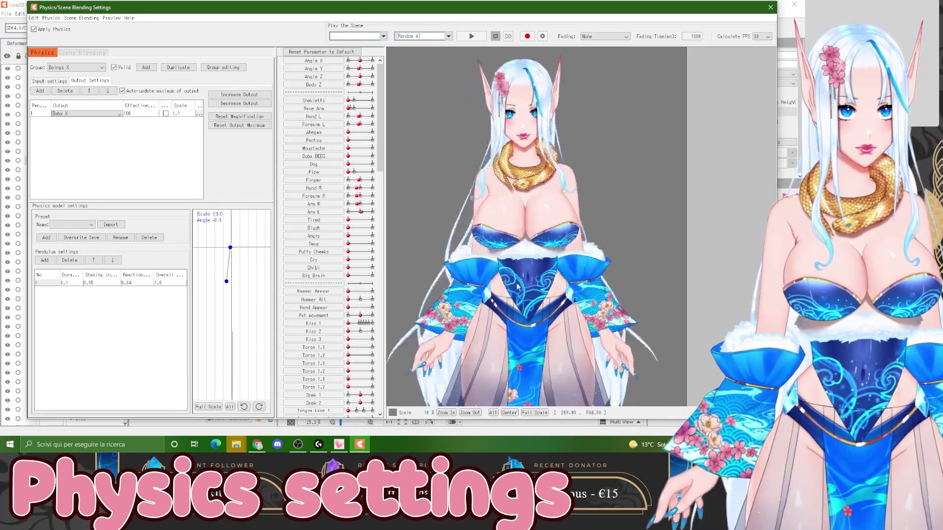
pyautogui.moveTo(628, 258); pyautogui.dragTo(600, 298)
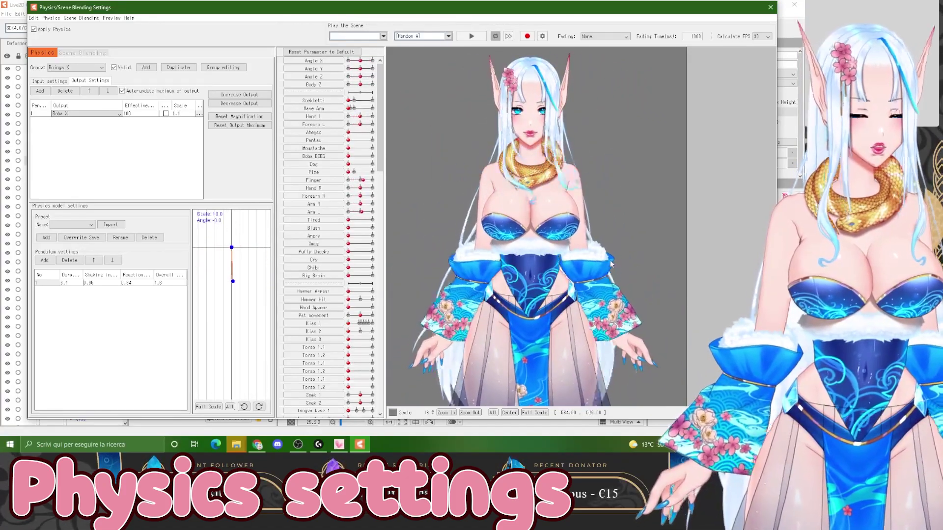
pyautogui.click(770, 7)
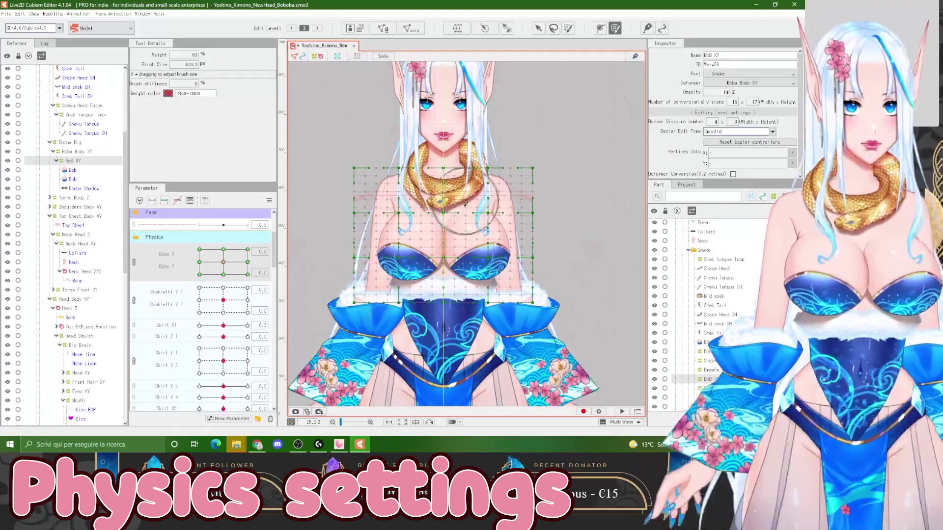
pyautogui.scroll(3, 542, 78)
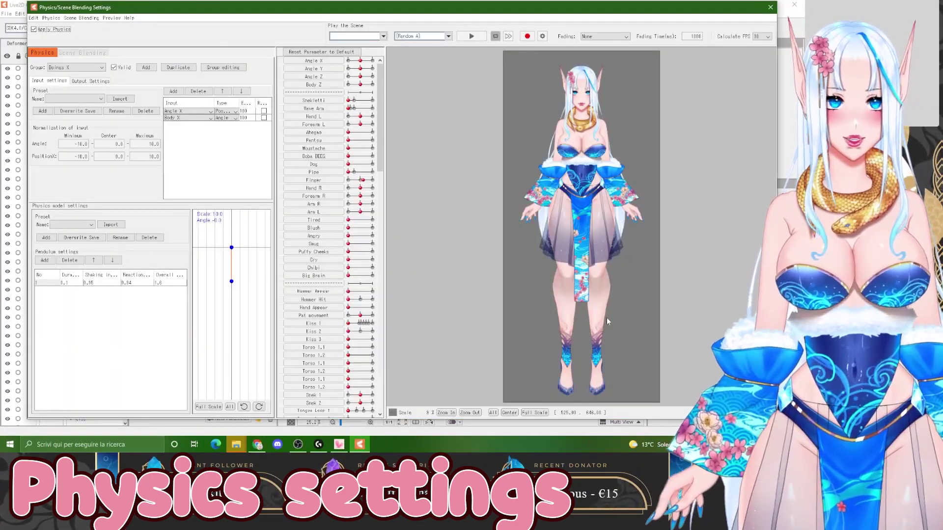